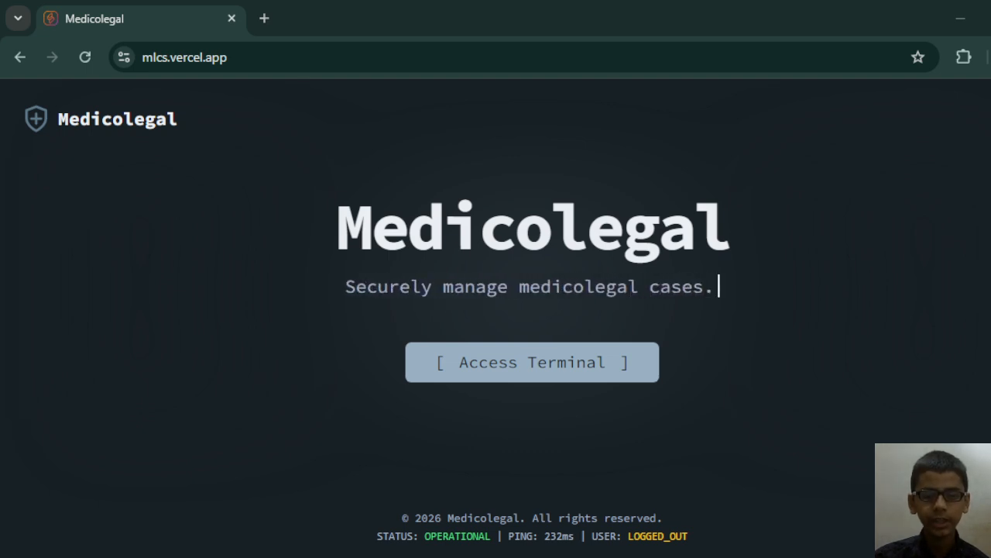
Open the account sign-up form from the home page and choose the Admin User account type.
{"action": "left_click", "coordinate": [517, 370]}
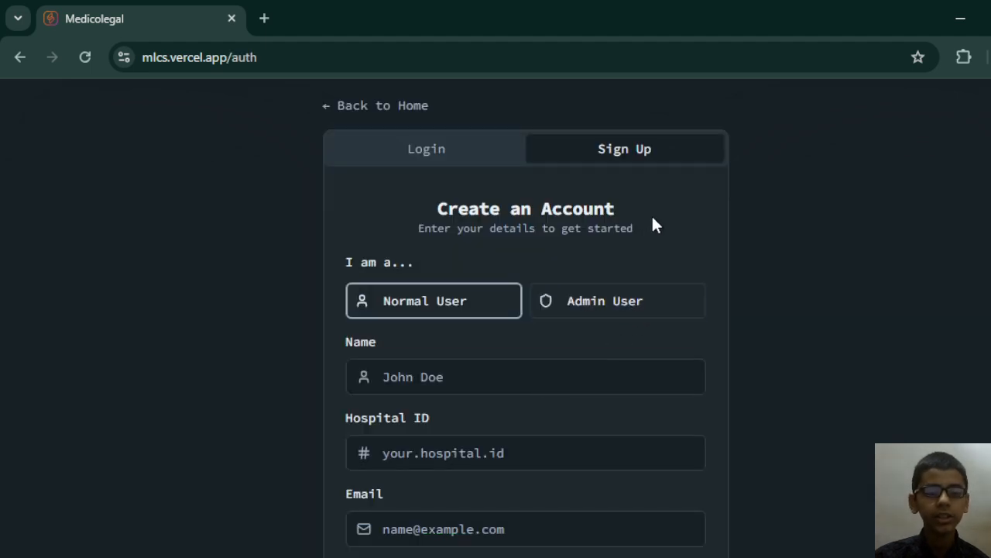
{"action": "scroll", "coordinate": [425, 278], "scroll_direction": "down", "scroll_amount": 2}
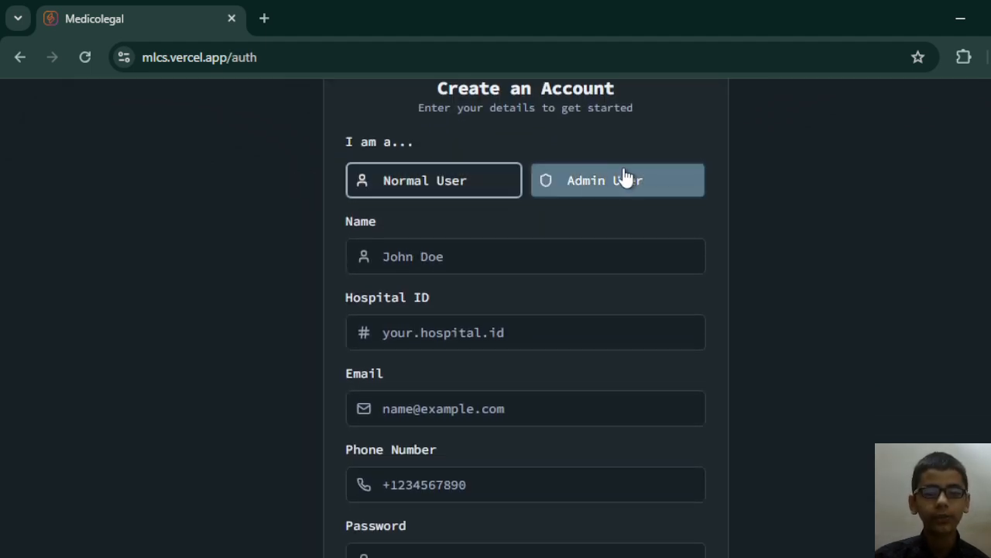
{"action": "left_click", "coordinate": [577, 181]}
{"action": "left_click", "coordinate": [478, 184]}
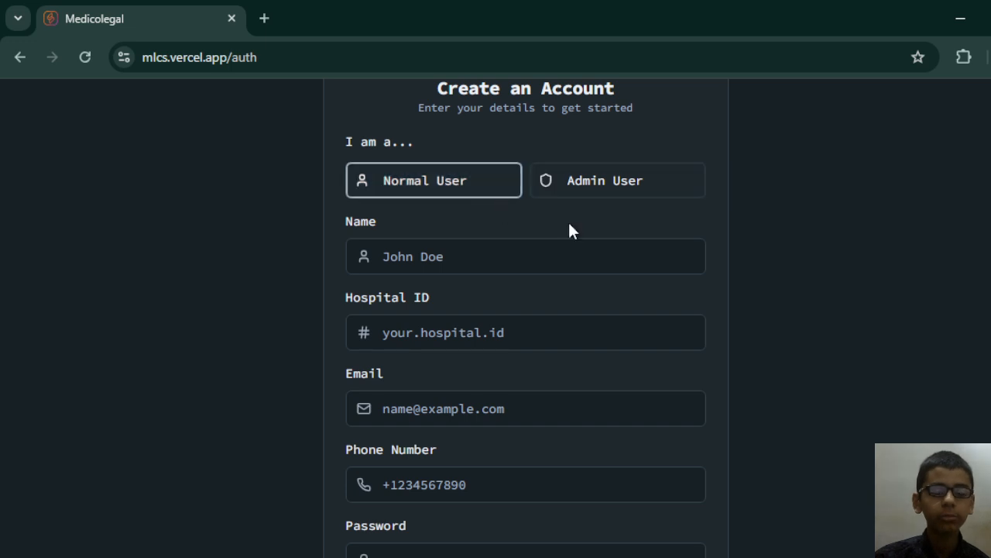
{"action": "left_click", "coordinate": [635, 196]}
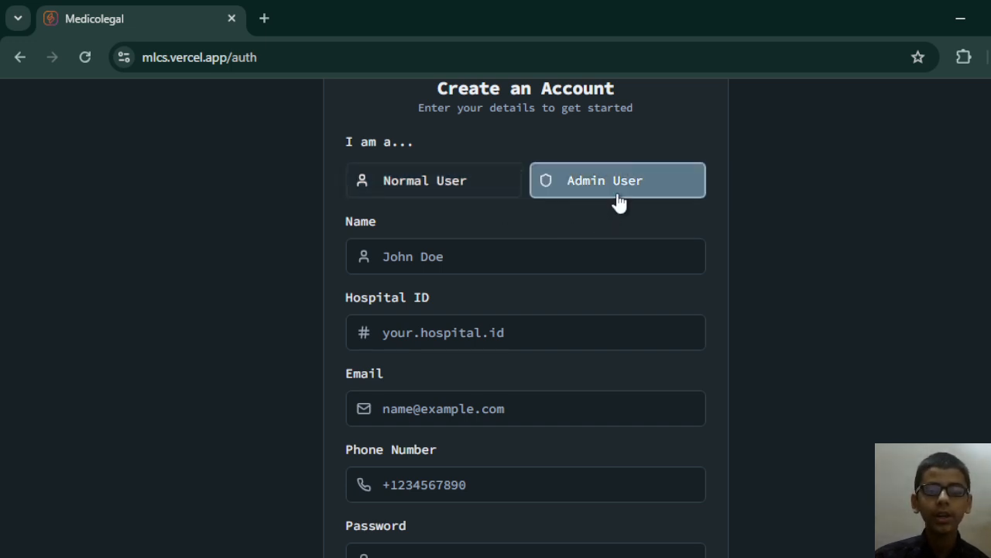
Fill in the admin's name and the hospital ID in the sign-up form.
{"action": "left_click", "coordinate": [525, 247]}
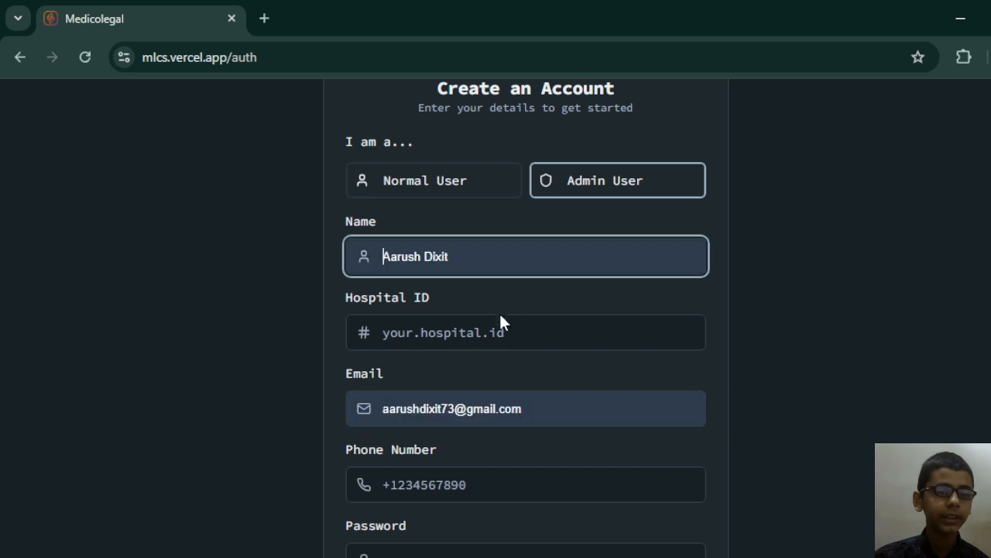
{"action": "left_click", "coordinate": [304, 350]}
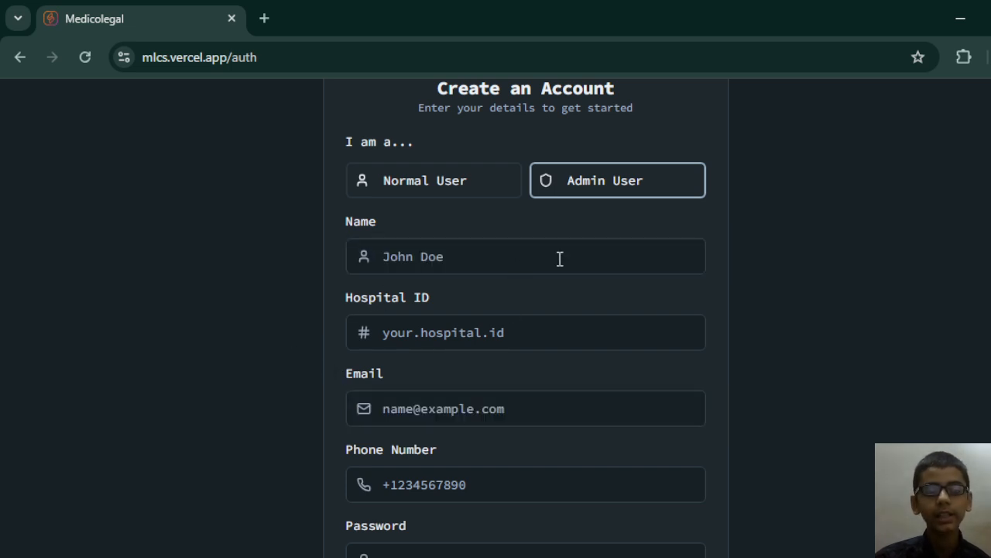
{"action": "left_click", "coordinate": [461, 340]}
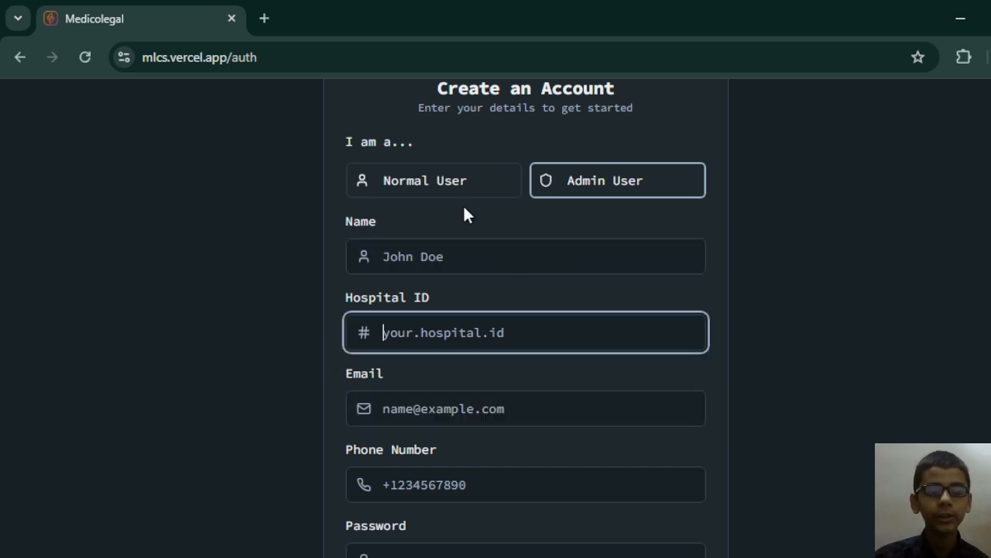
{"action": "left_click", "coordinate": [467, 250]}
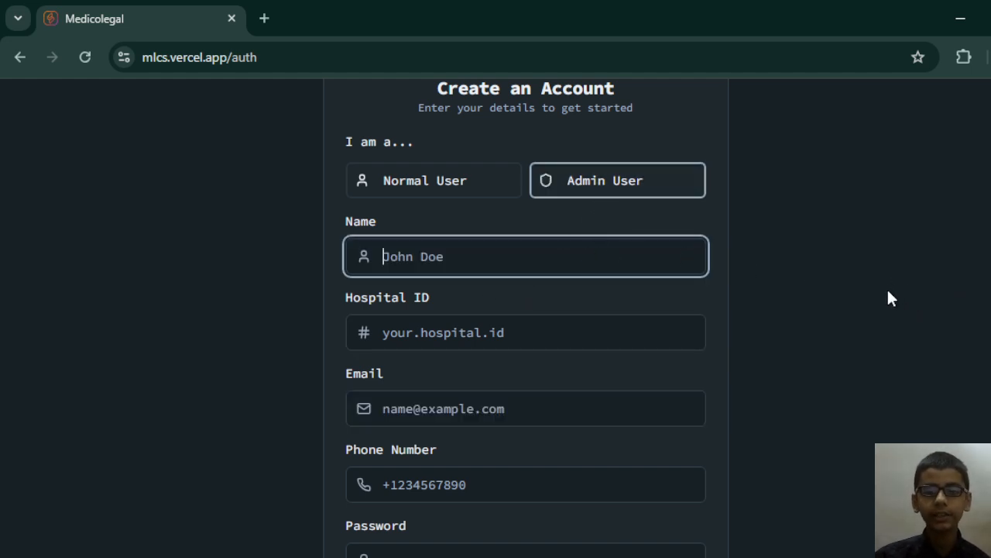
{"action": "type", "text": "XYZ"}
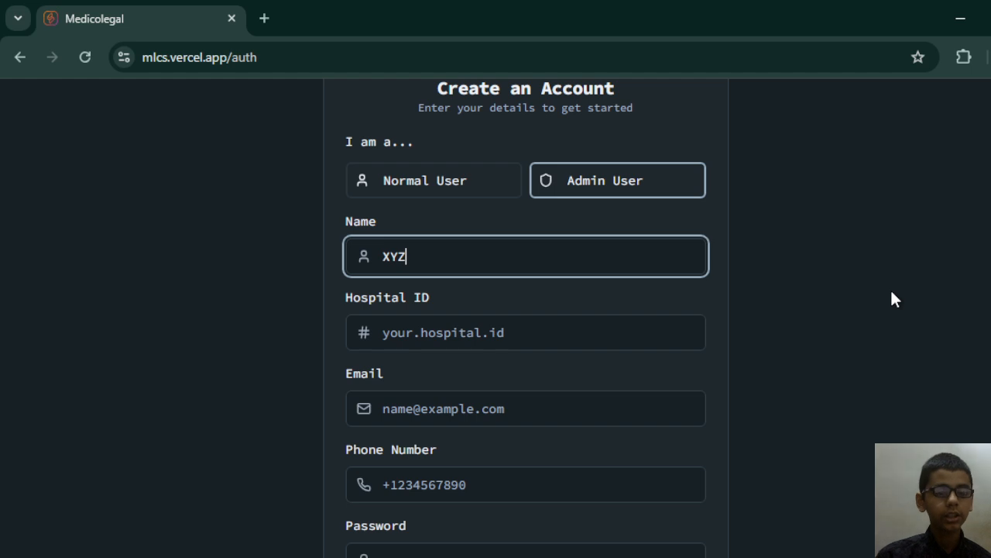
{"action": "key", "text": "Tab"}
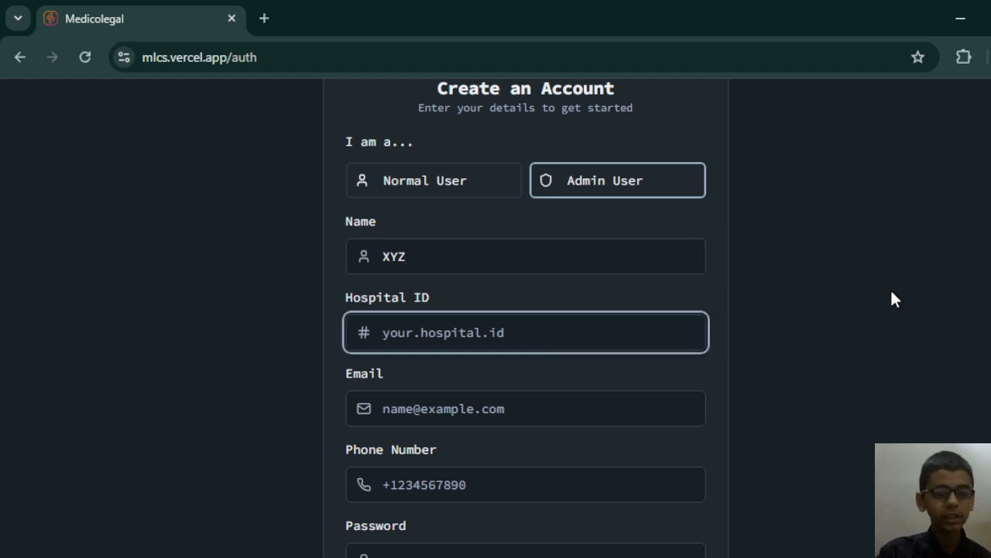
{"action": "type", "text": "xyz"}
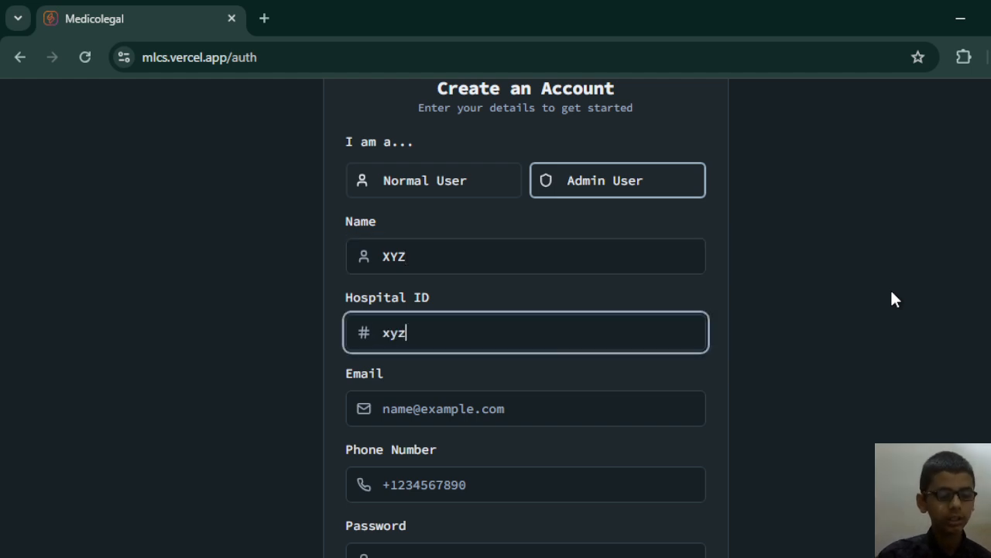
{"action": "type", "text": "tet"}
{"action": "type", "text": "st1"}
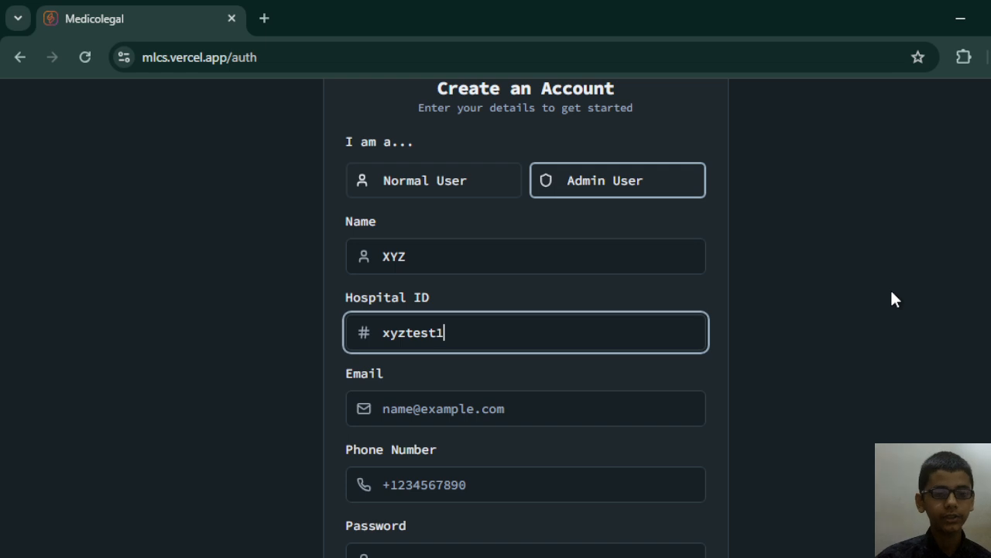
Fill in the admin's email address and phone number with the +91 country code.
{"action": "key", "text": "Tab"}
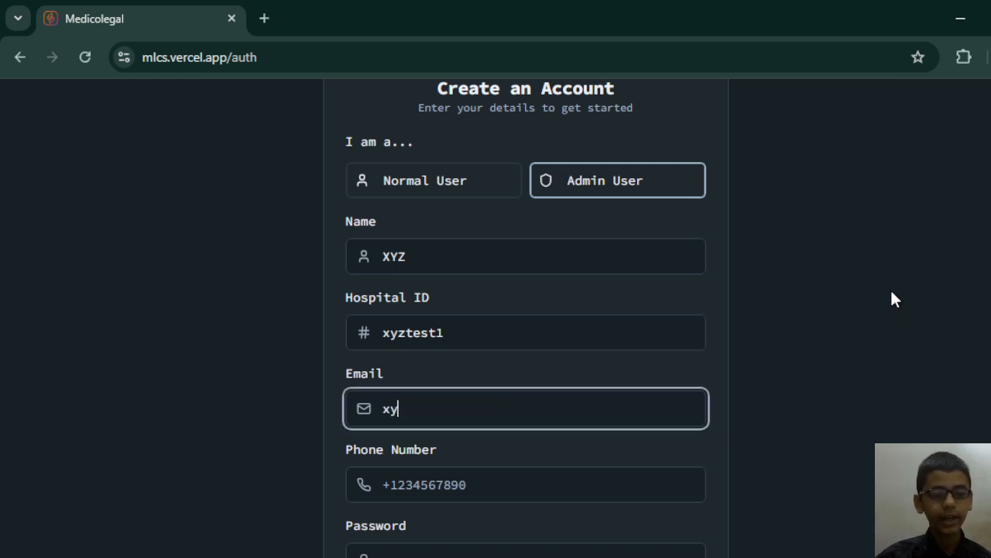
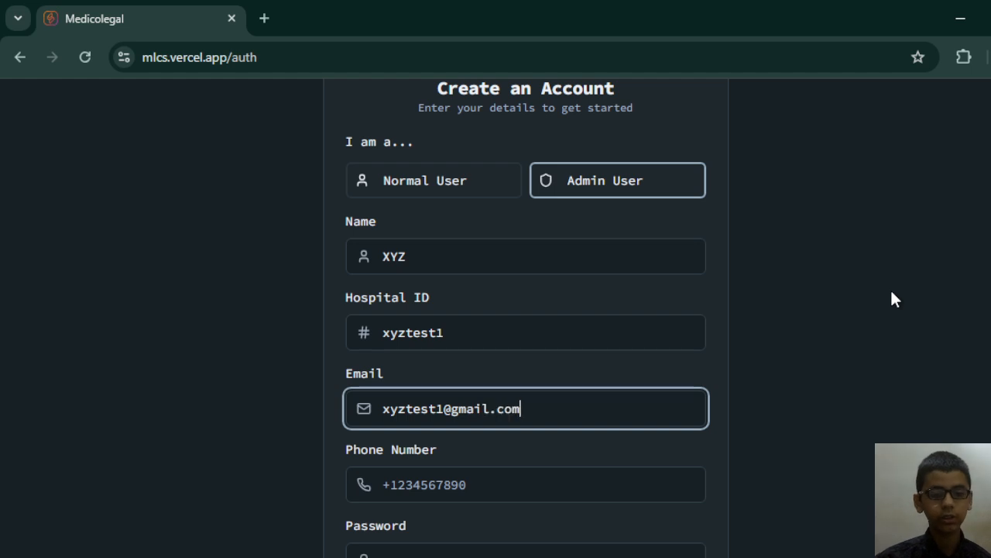
{"action": "key", "text": "Tab"}
{"action": "type", "text": "+91"}
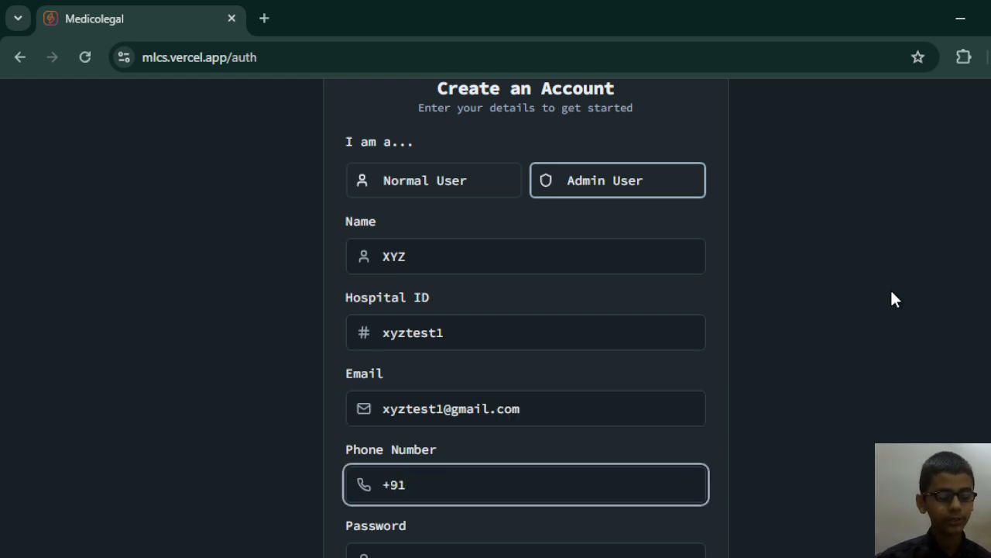
{"action": "type", "text": "8888"}
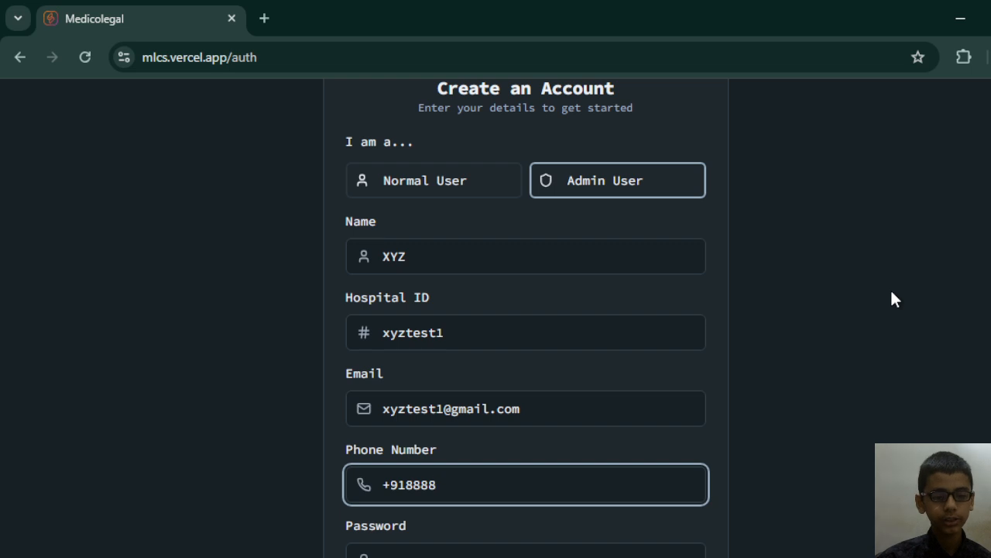
{"action": "type", "text": "888888"}
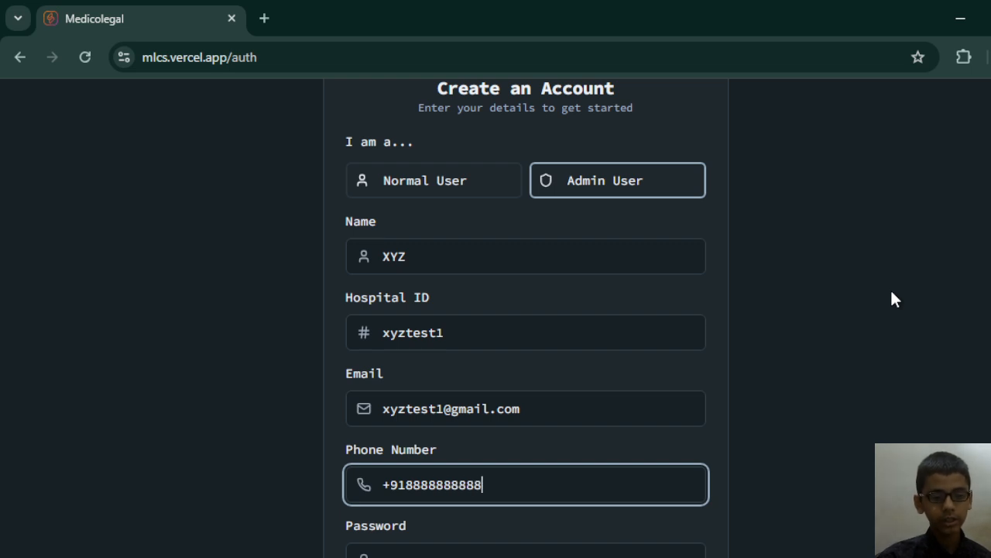
Enter the admin account's password and repeat it in the password confirmation.
{"action": "scroll", "coordinate": [433, 440], "scroll_direction": "down", "scroll_amount": 2}
{"action": "left_click", "coordinate": [393, 402]}
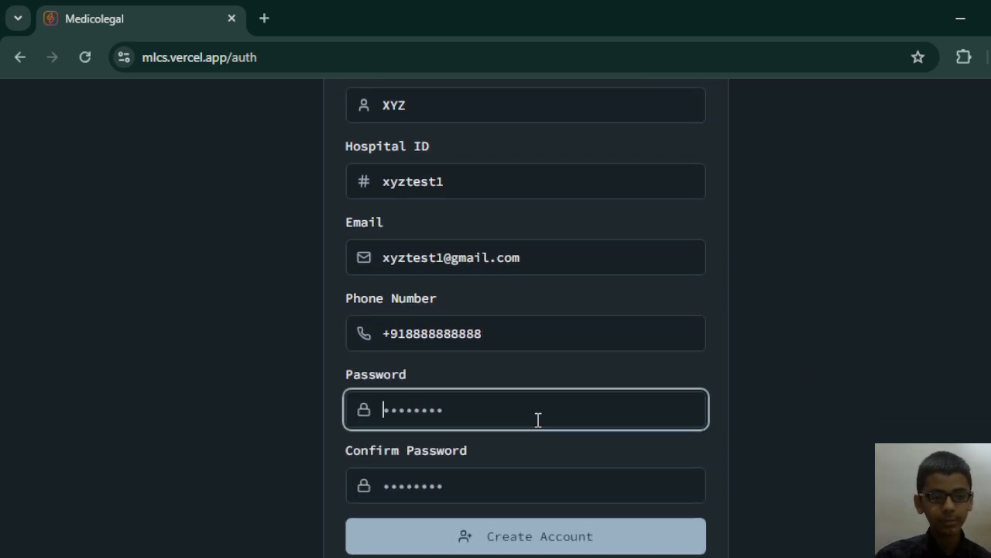
{"action": "type", "text": "xyz"}
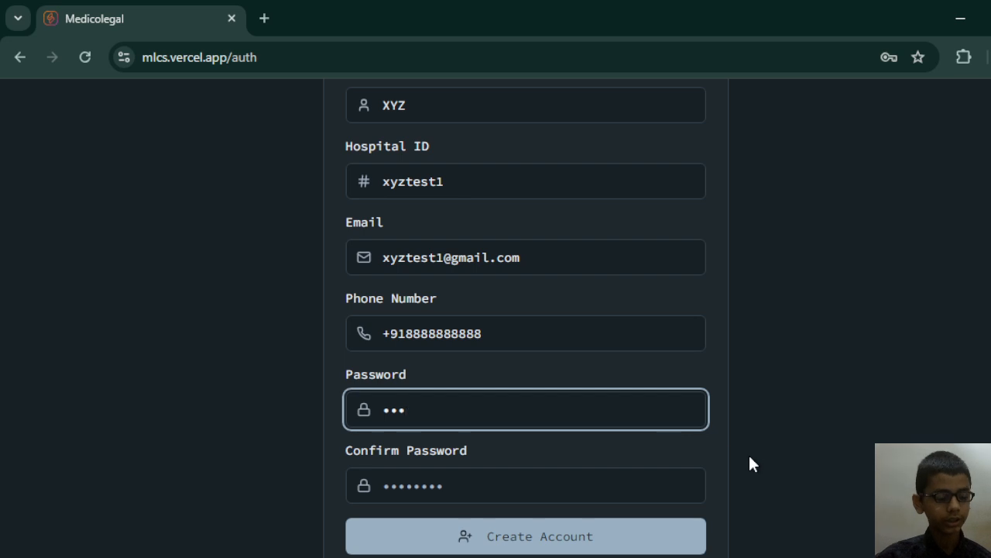
{"action": "type", "text": "••••••••"}
{"action": "key", "text": "Tab"}
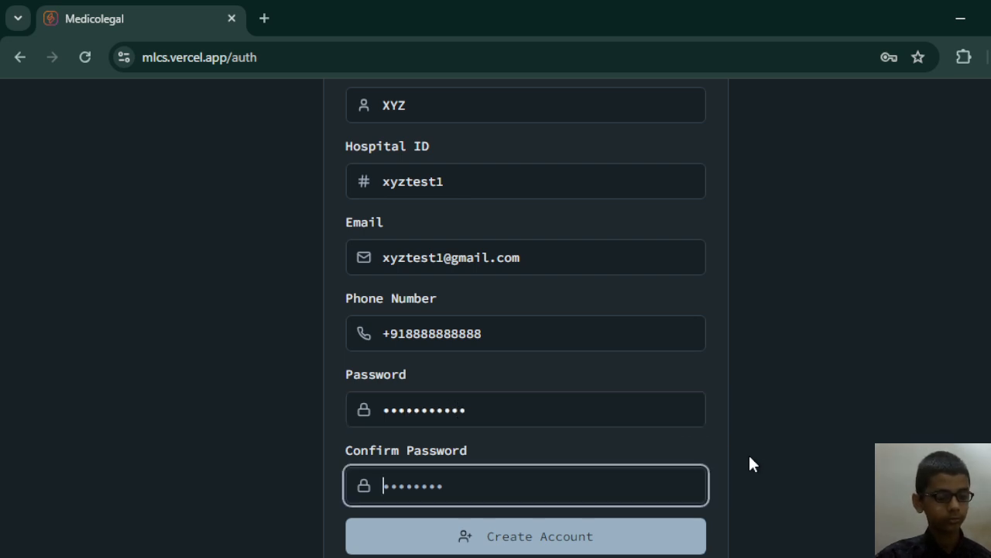
{"action": "type", "text": "xyztes"}
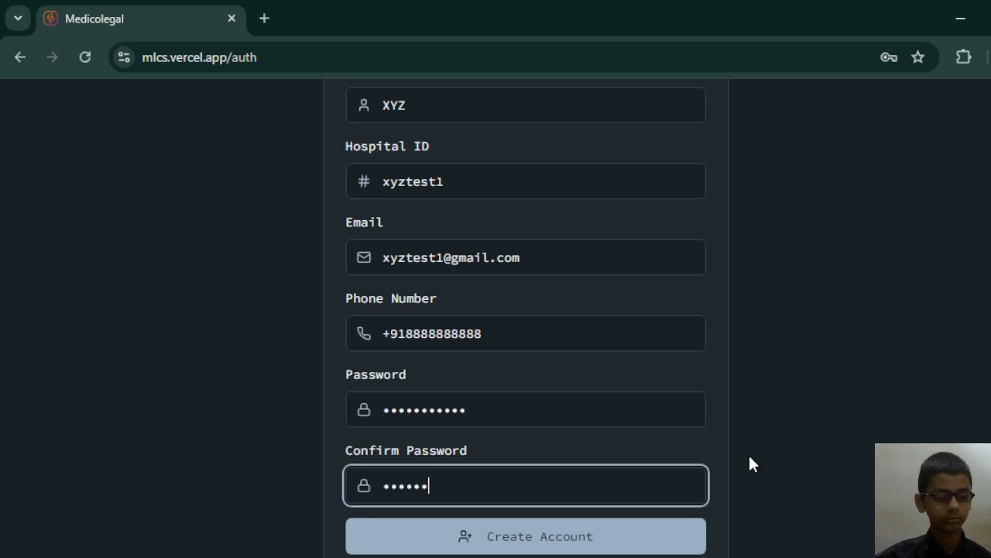
{"action": "key", "text": "ctrl+a"}
{"action": "type", "text": "xyz"}
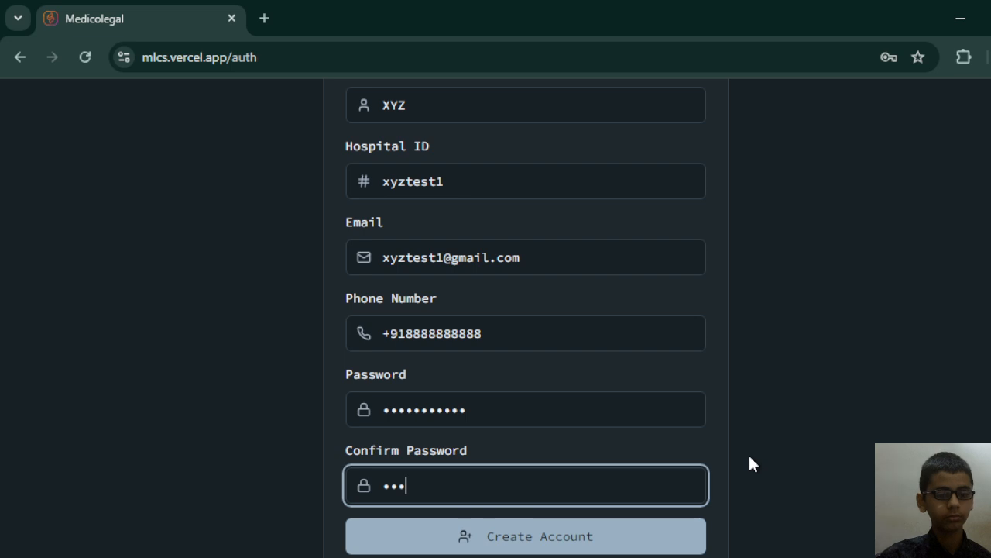
{"action": "type", "text": "••••••••"}
{"action": "key", "text": "Tab"}
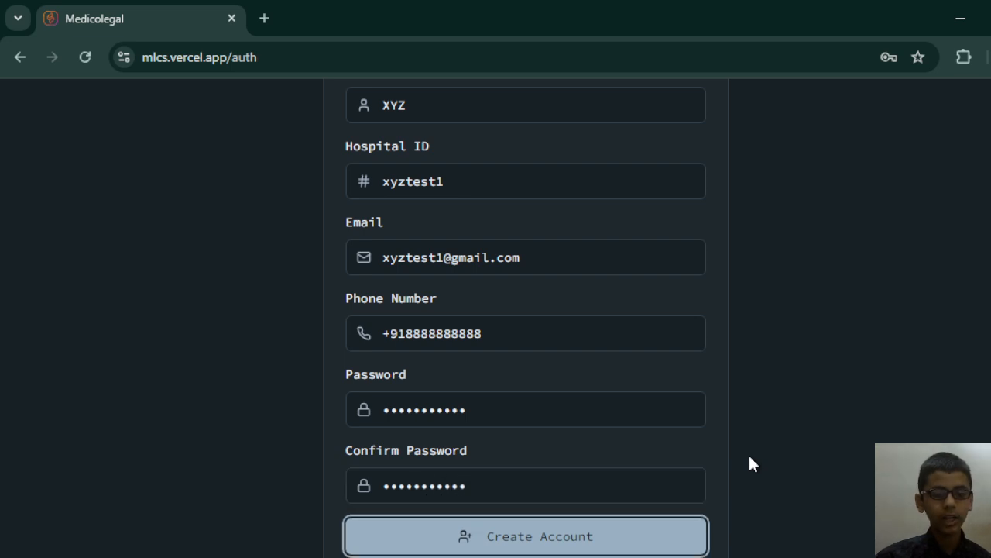
Check the completed admin details and submit the form to create the admin account.
{"action": "left_click", "coordinate": [967, 408]}
{"action": "scroll", "coordinate": [900, 350], "scroll_direction": "up", "scroll_amount": 2}
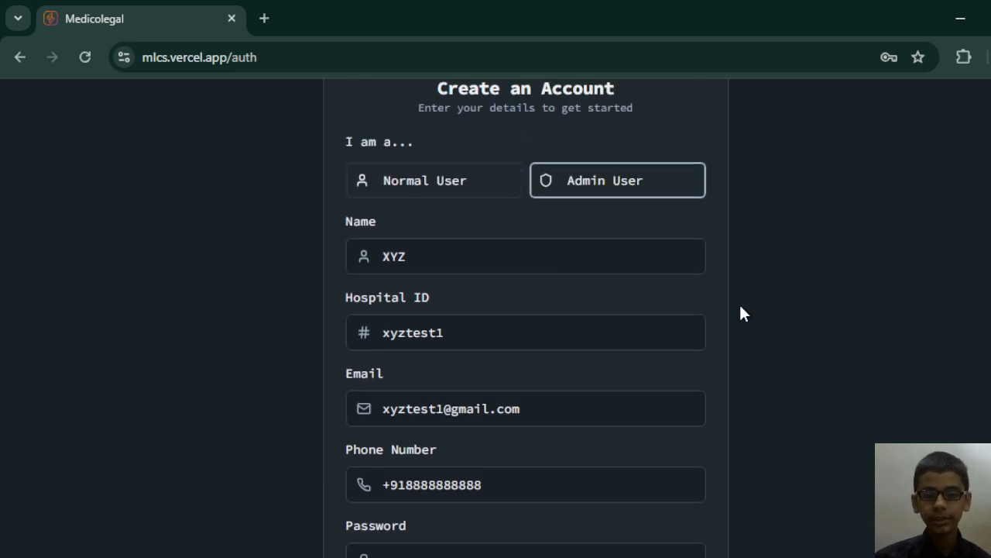
{"action": "scroll", "coordinate": [702, 498], "scroll_direction": "down", "scroll_amount": 2}
{"action": "scroll", "coordinate": [535, 547], "scroll_direction": "down", "scroll_amount": 1}
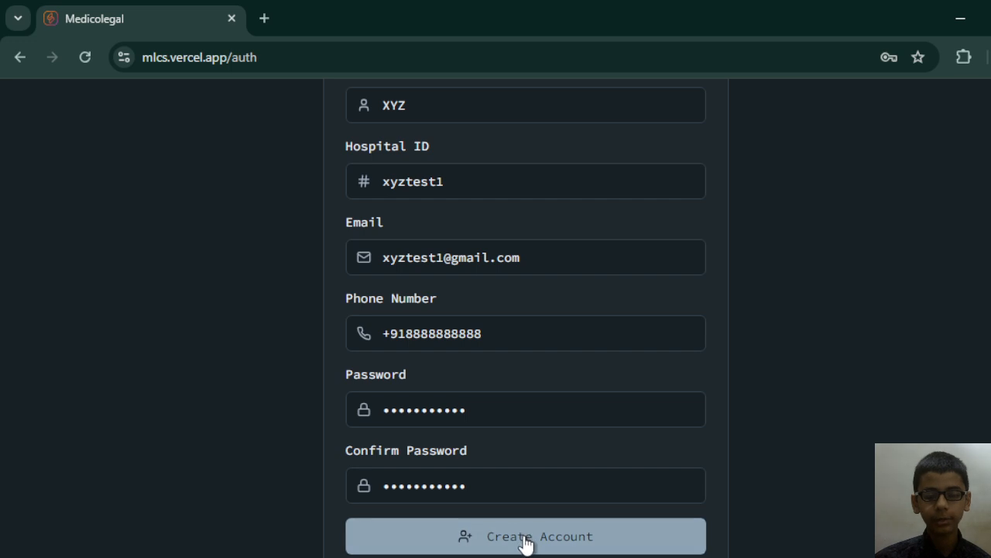
{"action": "left_click", "coordinate": [525, 544]}
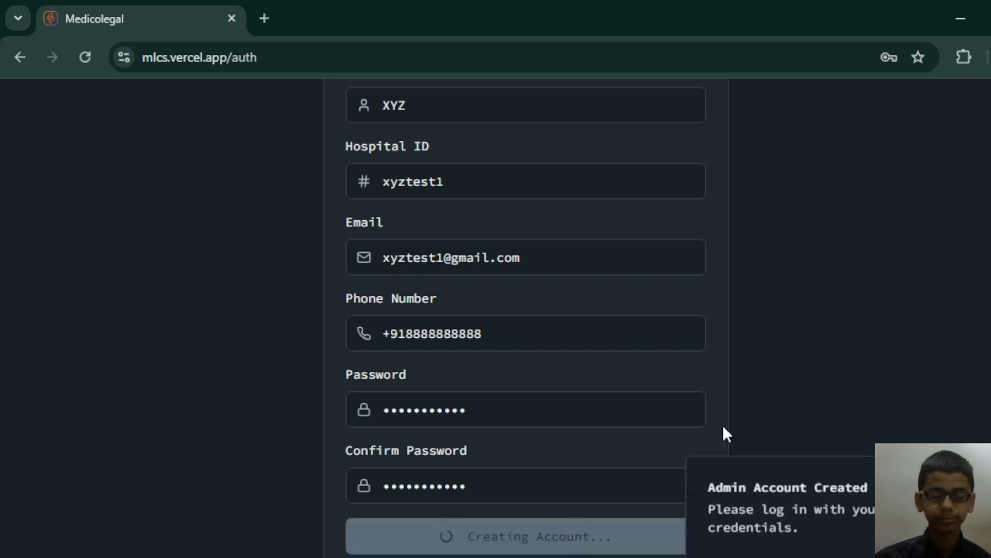
{"action": "scroll", "coordinate": [743, 480], "scroll_direction": "up", "scroll_amount": 2}
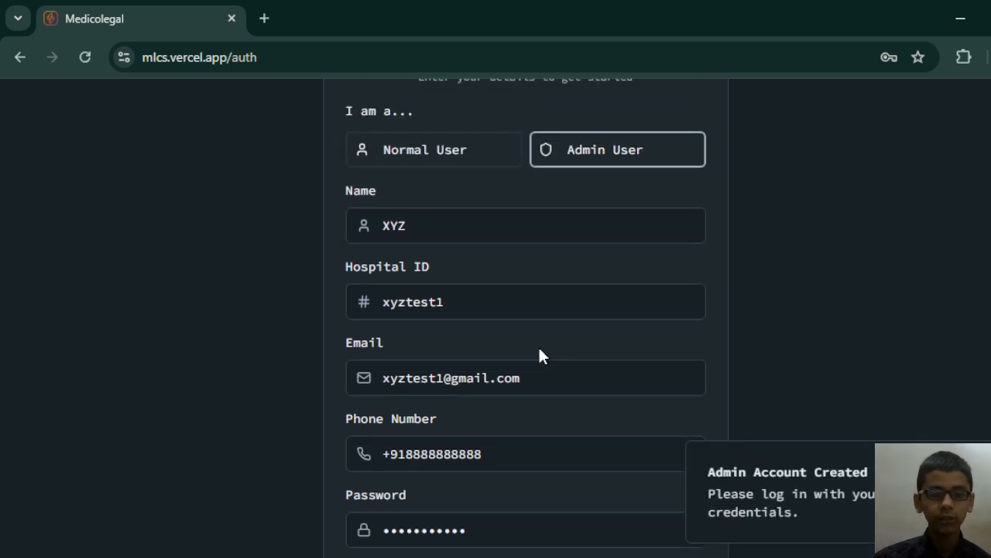
{"action": "scroll", "coordinate": [575, 414], "scroll_direction": "down", "scroll_amount": 2}
{"action": "scroll", "coordinate": [891, 326], "scroll_direction": "up", "scroll_amount": 2}
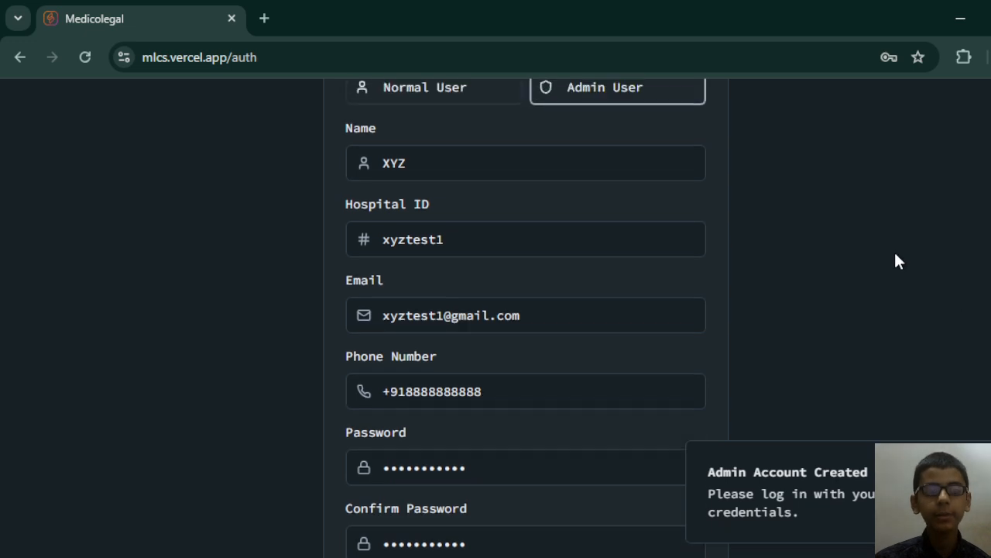
{"action": "scroll", "coordinate": [697, 283], "scroll_direction": "up", "scroll_amount": 2}
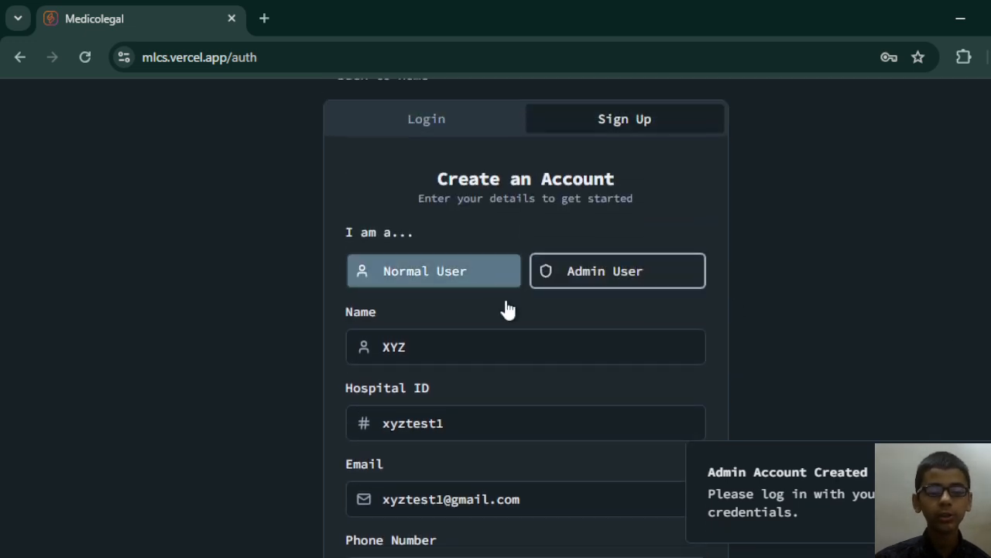
Select the whole hospital ID text in the admin sign-up form.
{"action": "scroll", "coordinate": [490, 427], "scroll_direction": "down", "scroll_amount": 1}
{"action": "scroll", "coordinate": [490, 426], "scroll_direction": "down", "scroll_amount": 1}
{"action": "left_click_drag", "start_coordinate": [480, 341], "coordinate": [385, 346]}
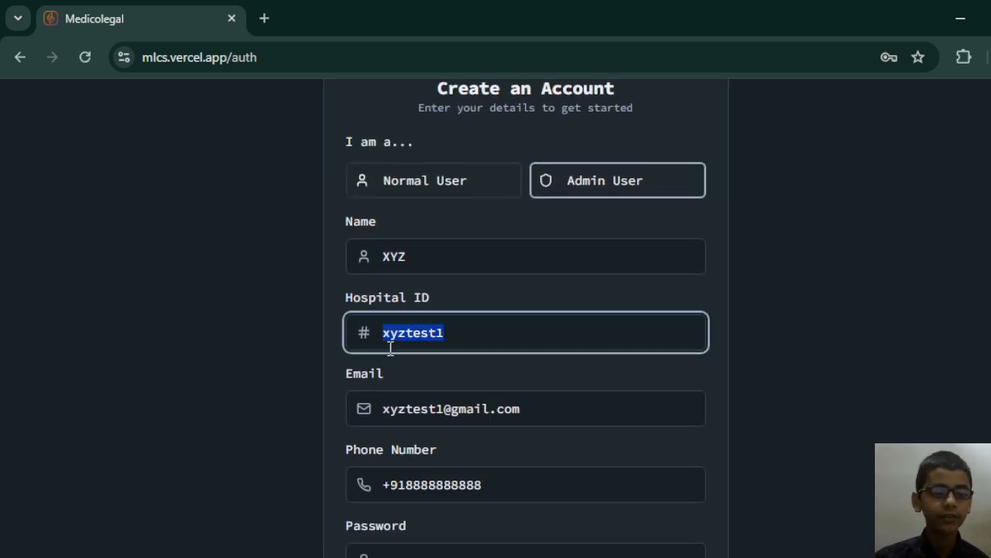
Switch the sign-up form to the Normal User account type and enter the new user's full name.
{"action": "left_click", "coordinate": [413, 181]}
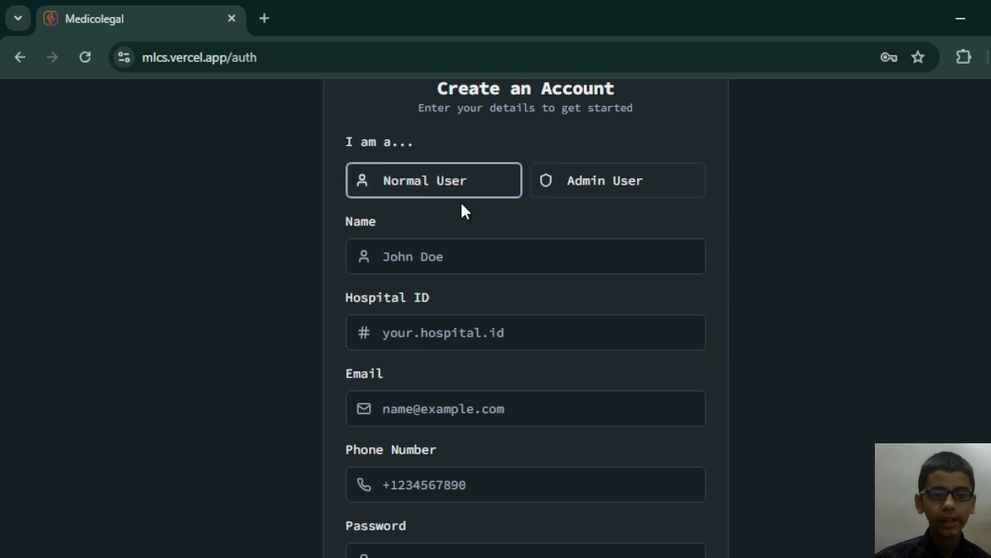
{"action": "left_click", "coordinate": [505, 249]}
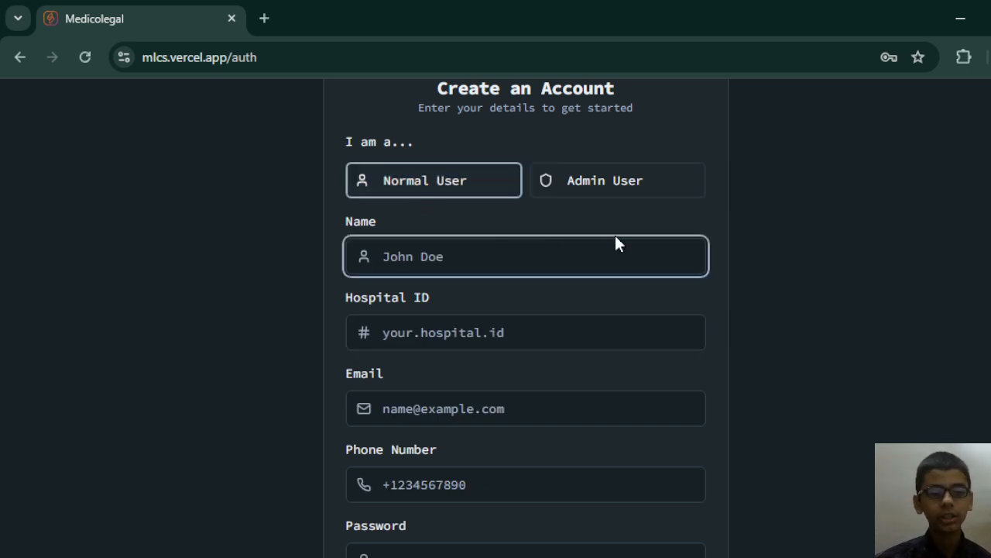
{"action": "type", "text": "Joh"}
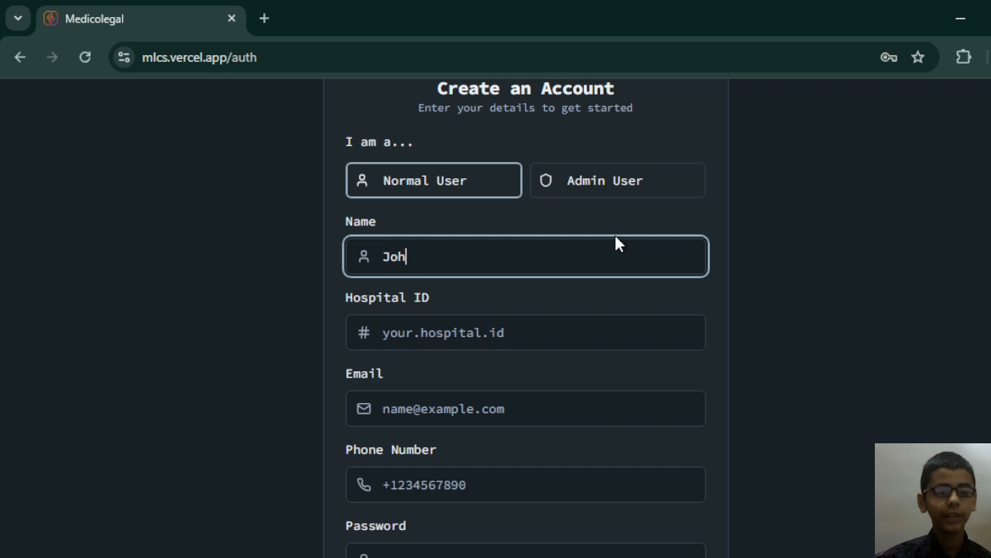
{"action": "type", "text": "n Deo"}
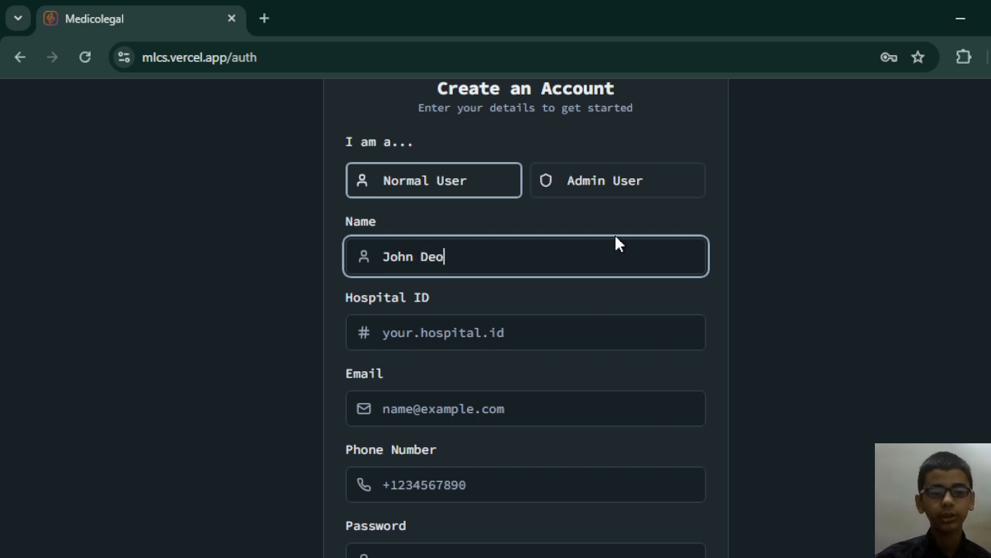
Enter the new user's hospital ID in the sign-up form.
{"action": "key", "text": "Tab"}
{"action": "type", "text": "xyztest1"}
{"action": "key", "text": "Tab"}
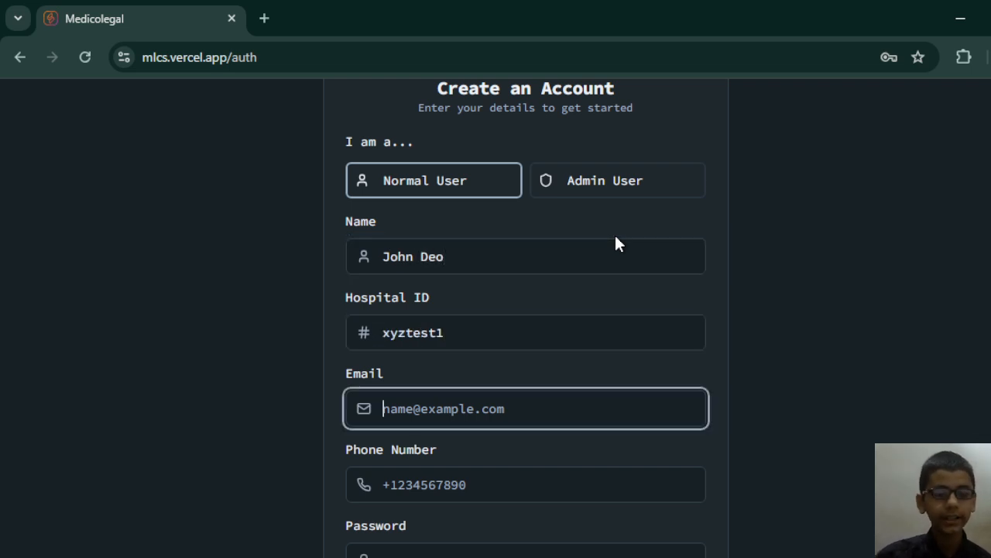
Fill in the normal user's e-mail address in the sign-up form.
{"action": "type", "text": "xyz"}
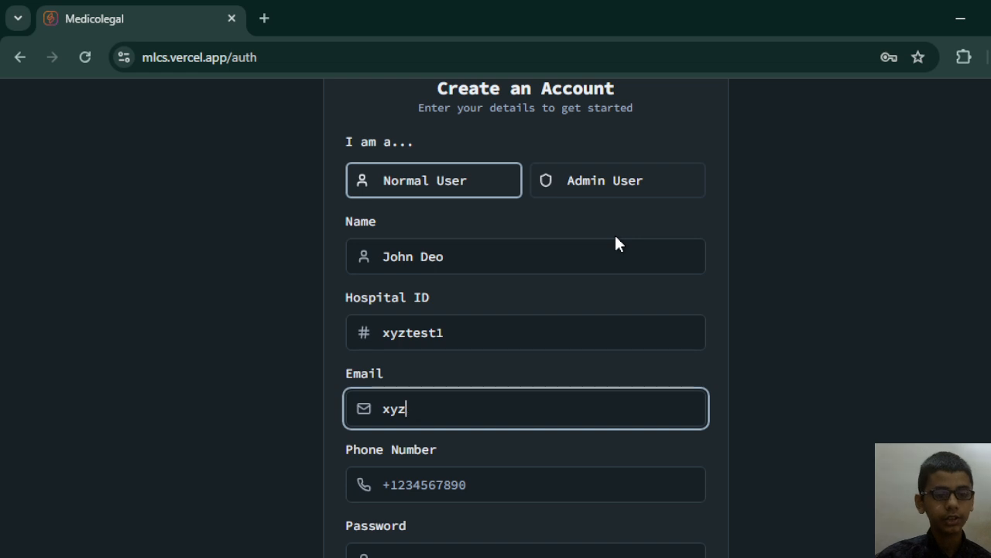
{"action": "key", "text": "BackSpace"}
{"action": "key", "text": "BackSpace"}
{"action": "key", "text": "BackSpace"}
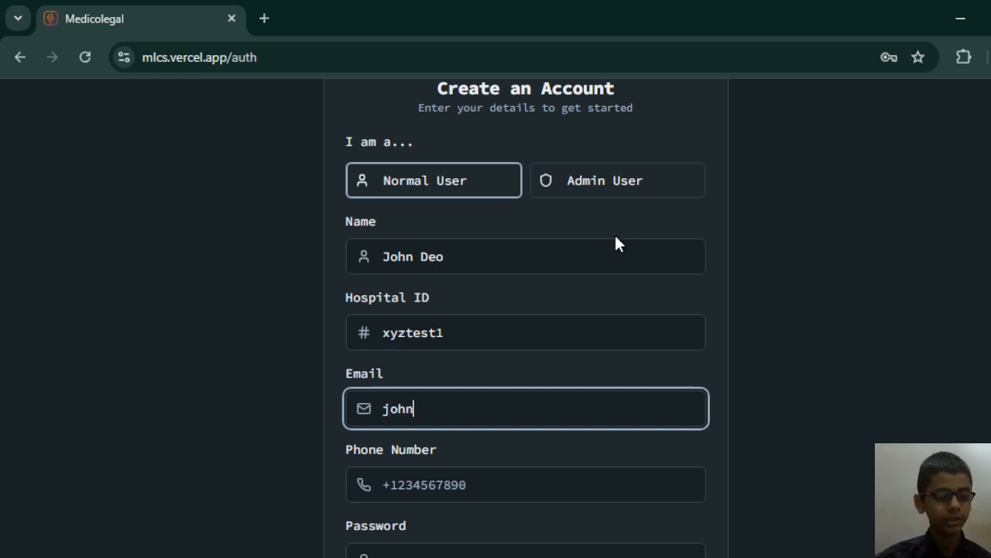
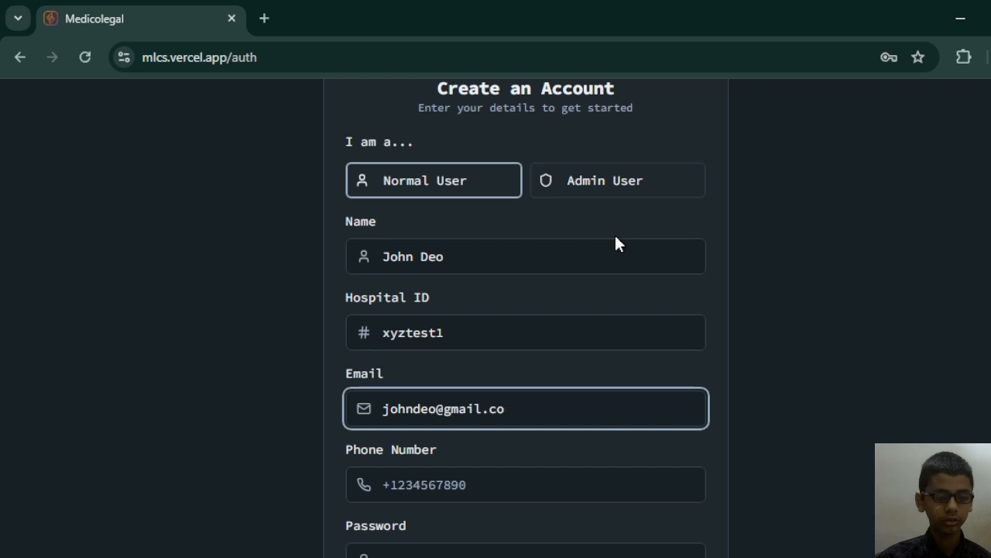
Enter the normal user's phone number with its country code.
{"action": "key", "text": "Tab"}
{"action": "type", "text": "1"}
{"action": "key", "text": "BackSpace"}
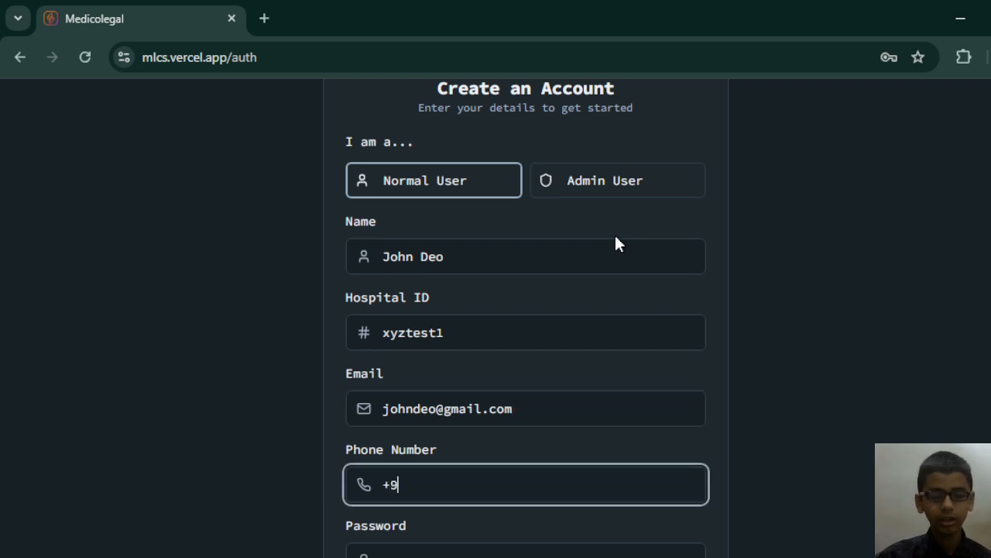
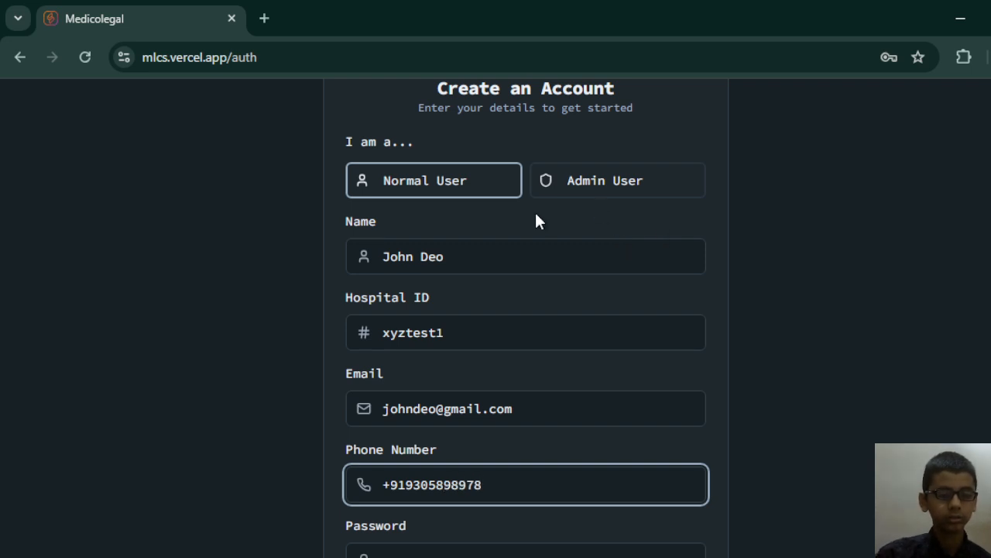
Enter and confirm the normal user's account password, and submit the form to create the account.
{"action": "scroll", "coordinate": [535, 210], "scroll_direction": "down", "scroll_amount": 1}
{"action": "left_click", "coordinate": [503, 467]}
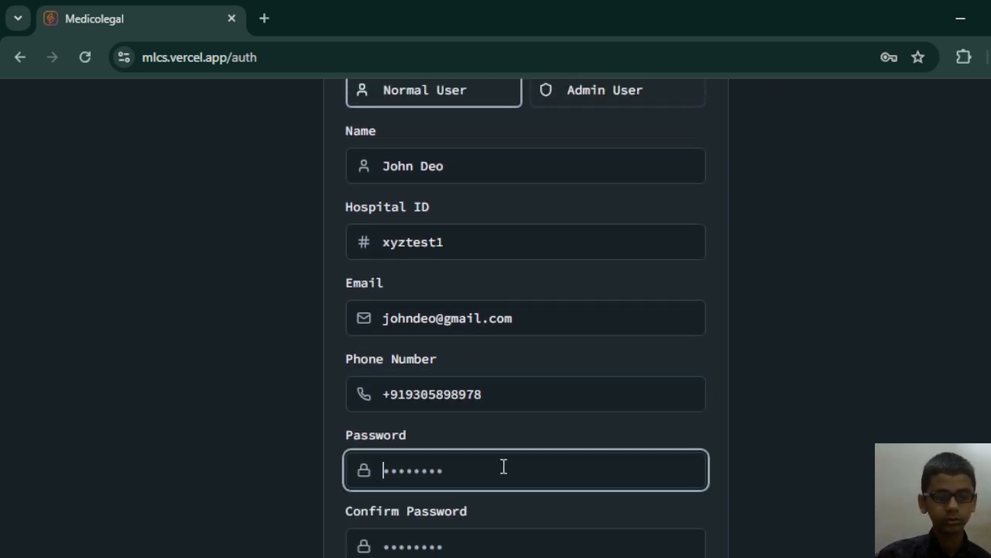
{"action": "scroll", "coordinate": [488, 419], "scroll_direction": "down", "scroll_amount": 1}
{"action": "type", "text": "••••••"}
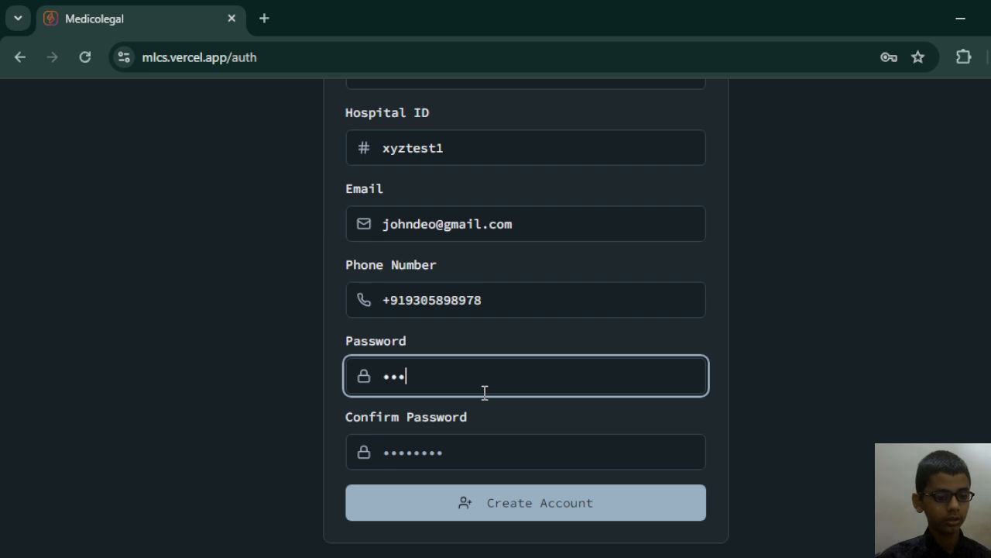
{"action": "type", "text": "•••••"}
{"action": "key", "text": "Tab"}
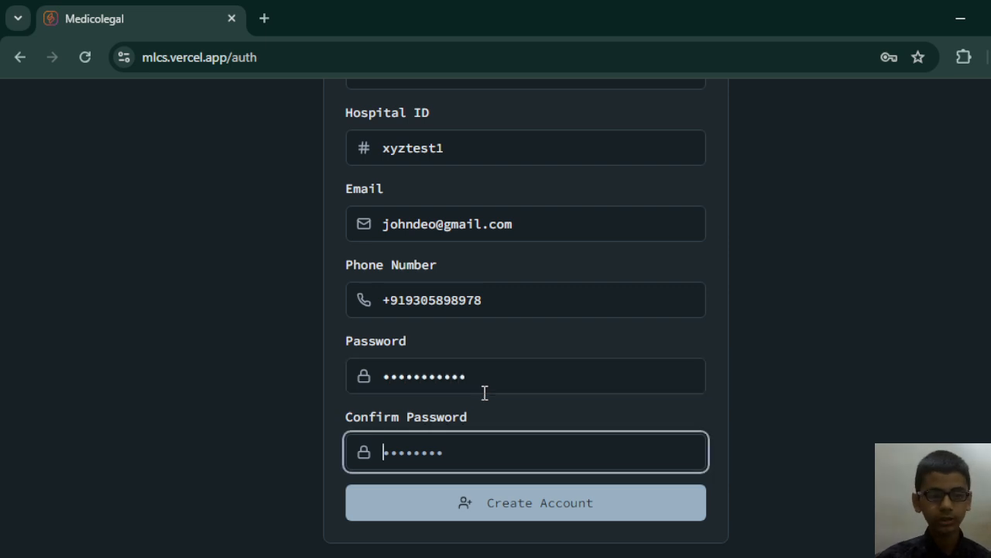
{"action": "type", "text": "••••••••"}
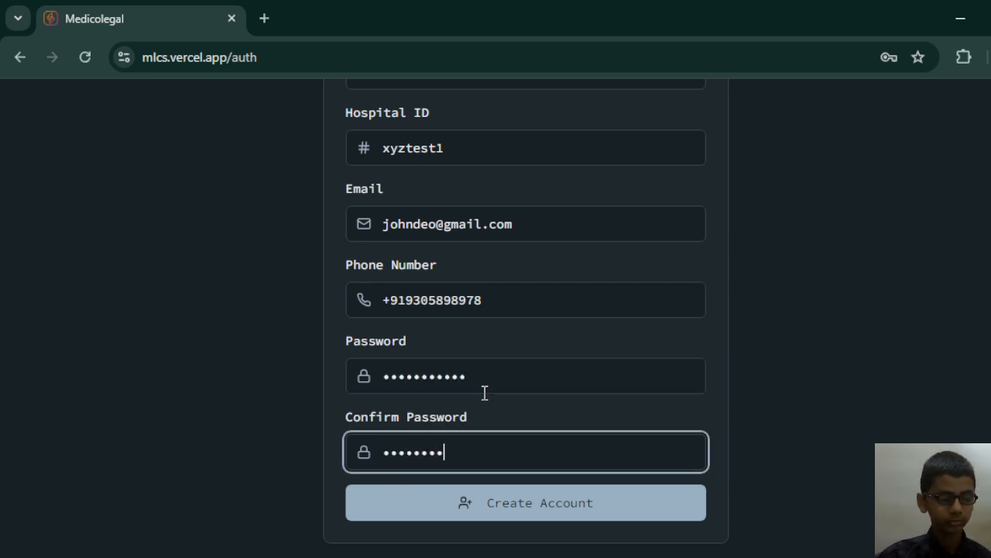
{"action": "type", "text": "•••"}
{"action": "left_click", "coordinate": [496, 502]}
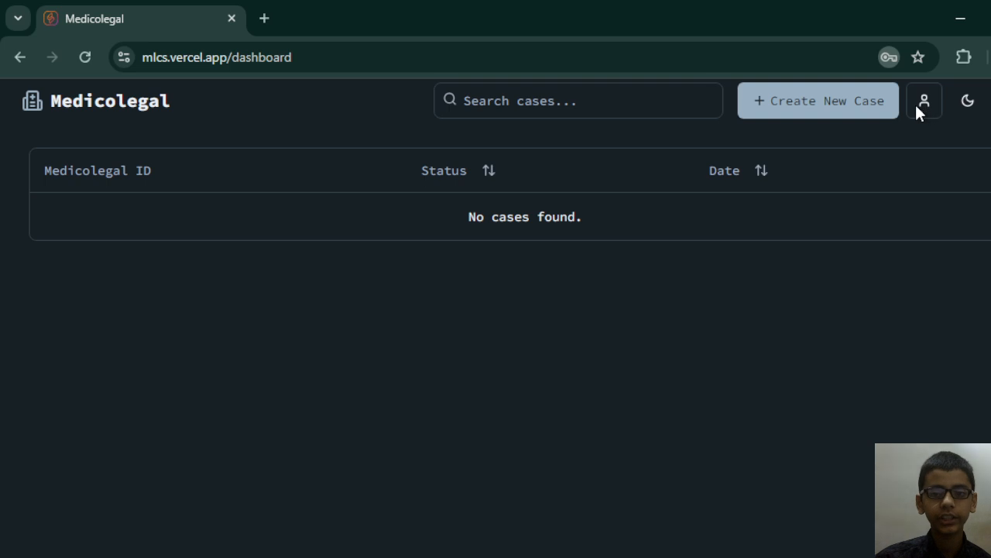
Create a new medicolegal case with an ID made of CASE/2026/ followed by the patient's first name.
{"action": "left_click", "coordinate": [815, 118]}
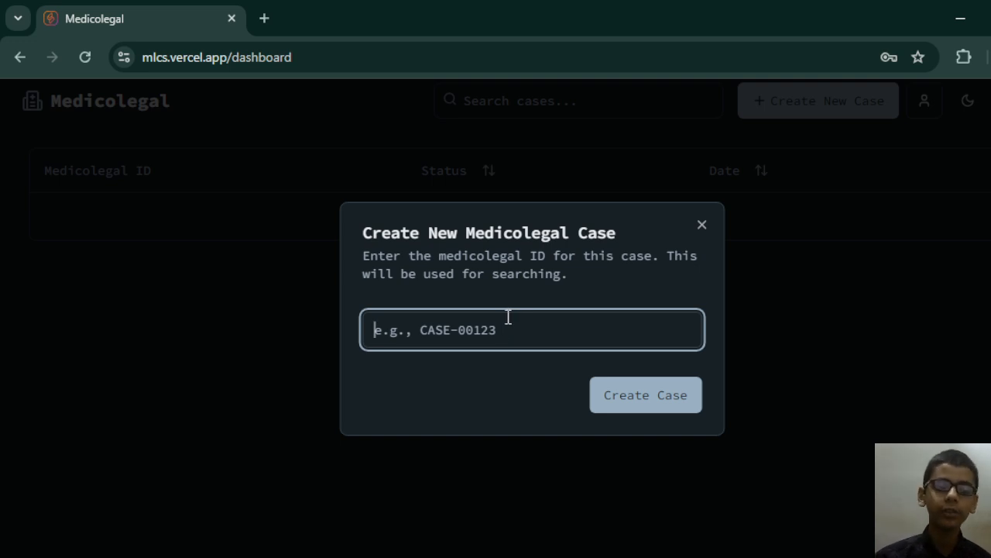
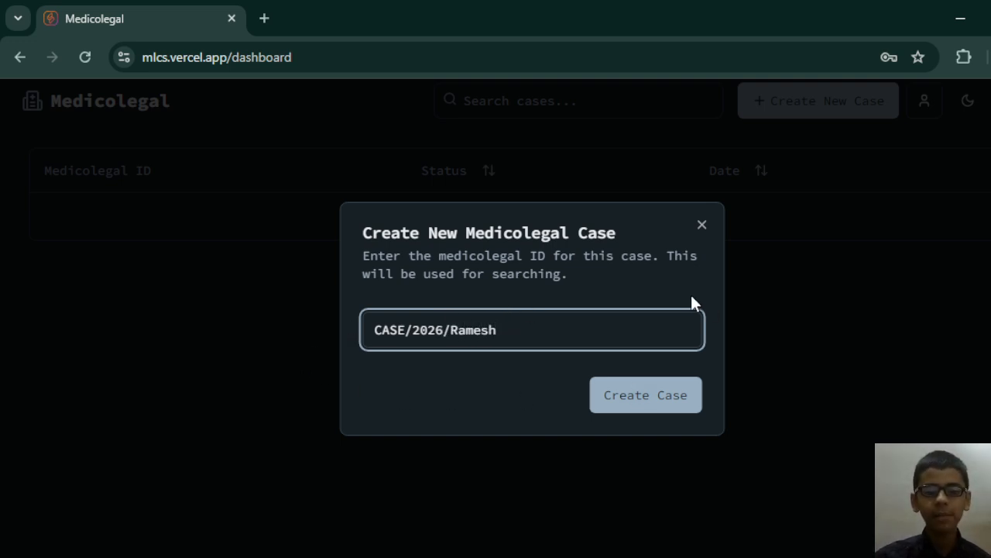
{"action": "left_click", "coordinate": [470, 287]}
{"action": "left_click", "coordinate": [645, 403]}
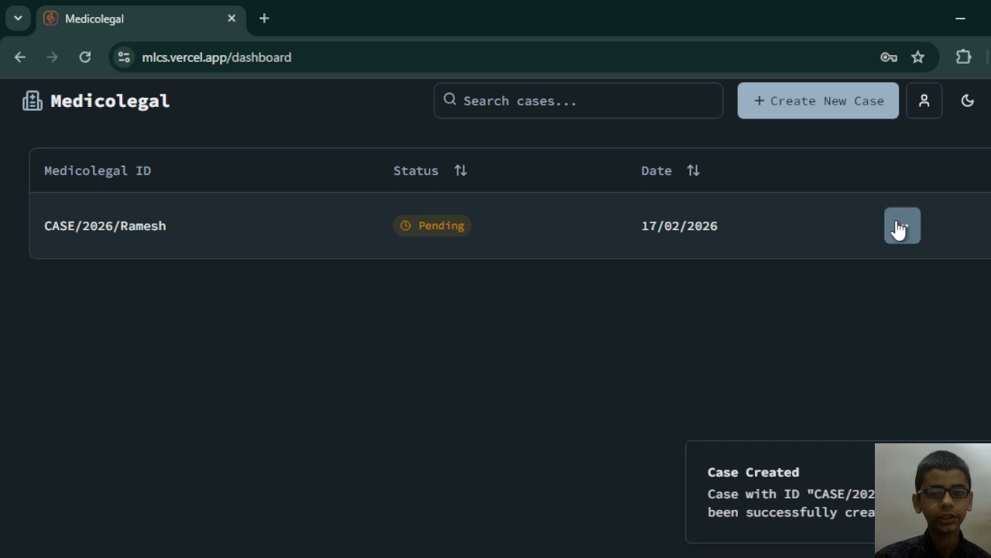
Open the new case's details and set its type to Police Medicolegal.
{"action": "left_click", "coordinate": [899, 230]}
{"action": "left_click", "coordinate": [886, 262]}
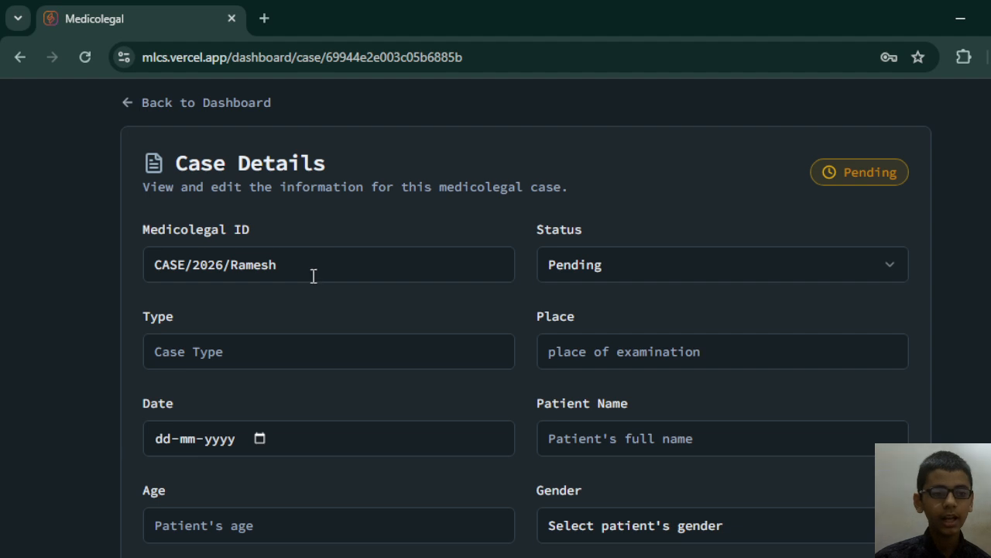
{"action": "left_click", "coordinate": [322, 356]}
{"action": "type", "text": "Police Mwe"}
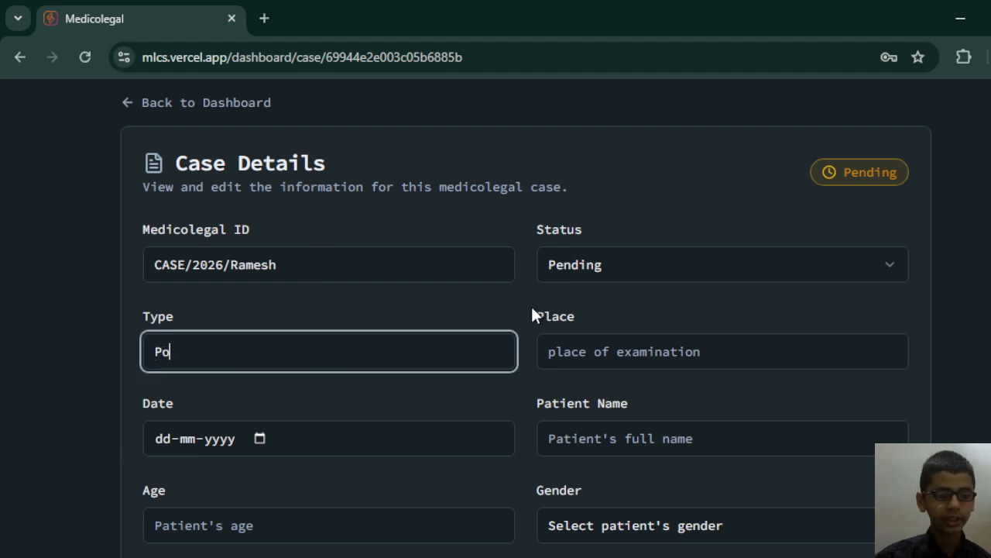
{"action": "key", "text": "BackSpace"}
{"action": "key", "text": "BackSpace"}
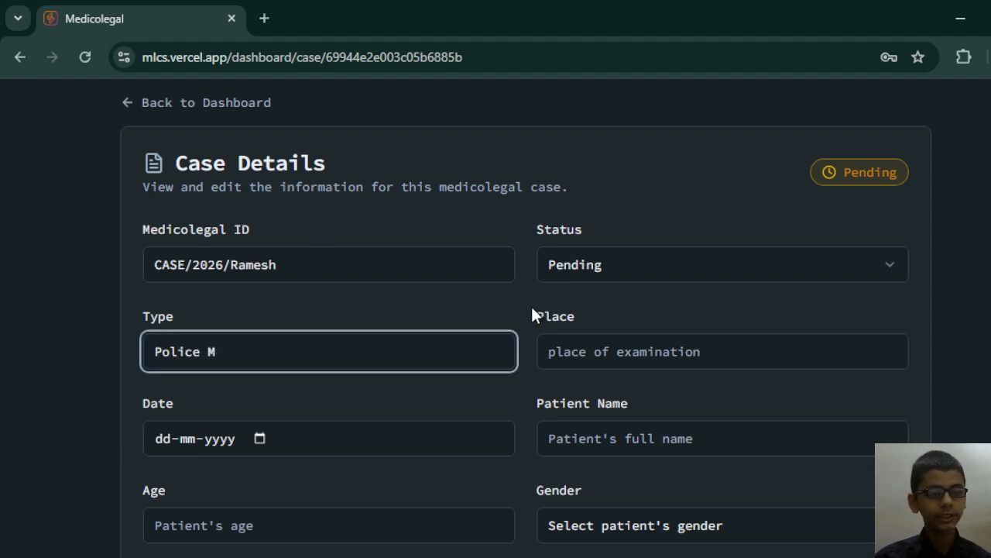
{"action": "type", "text": "edicolega"}
{"action": "type", "text": "l"}
Set the place of examination to Emergency.
{"action": "key", "text": "Tab"}
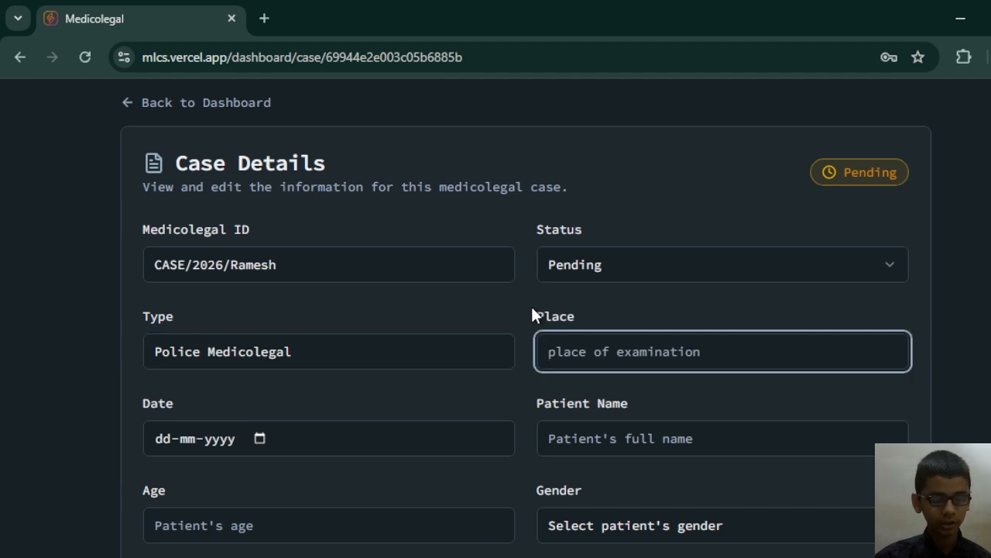
{"action": "type", "text": "Eme"}
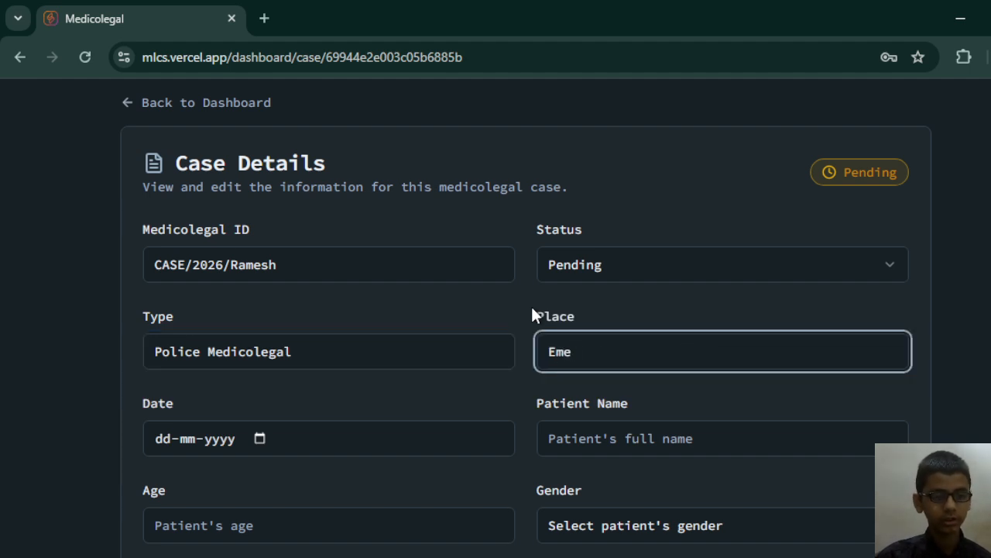
{"action": "type", "text": "rgency"}
Set the case date to 22-12-1999.
{"action": "key", "text": "Tab"}
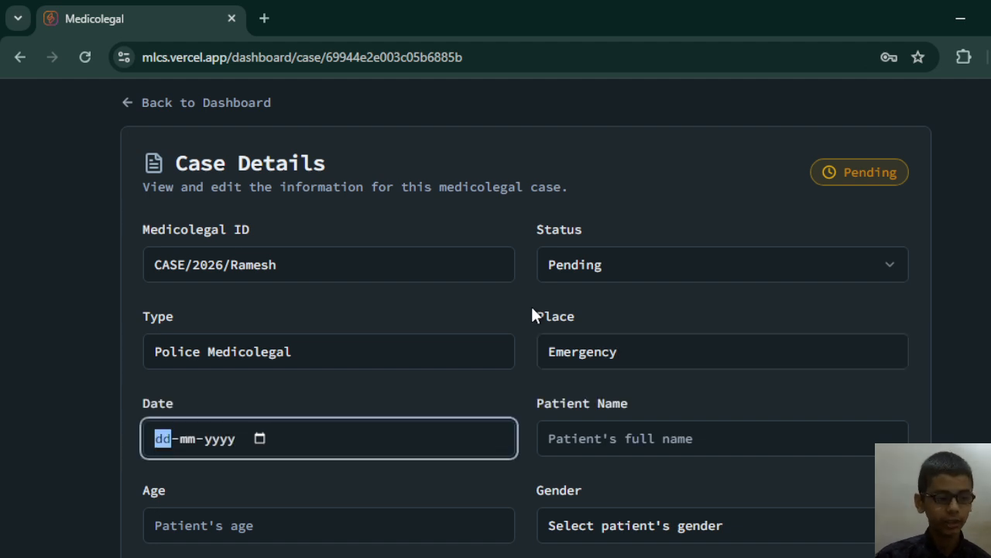
{"action": "type", "text": "22-mm-yyyy"}
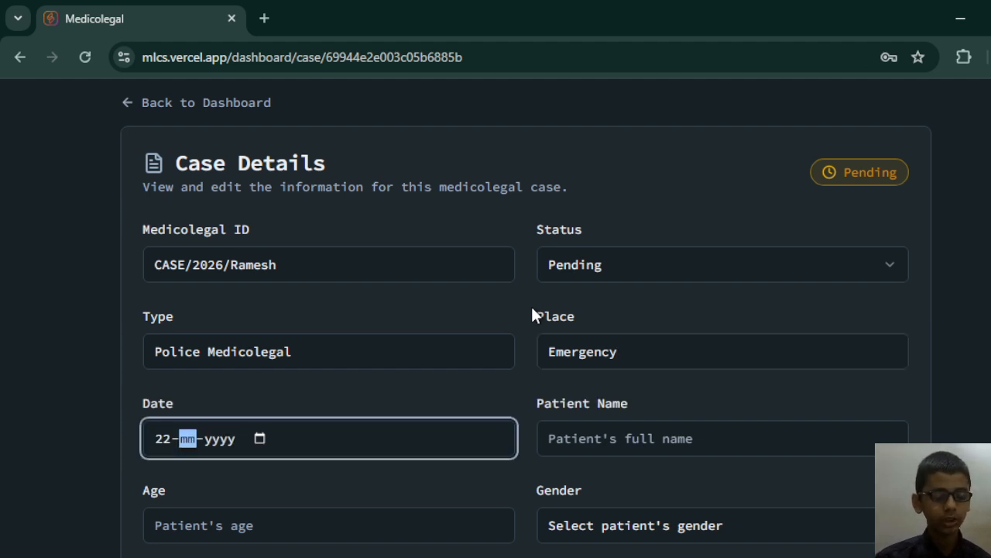
{"action": "type", "text": "12"}
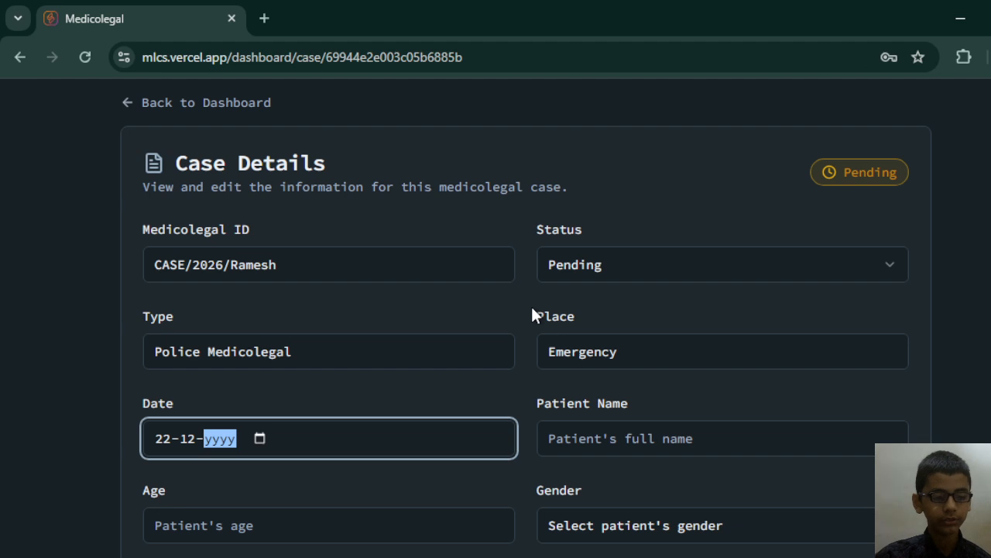
{"action": "type", "text": "19999"}
{"action": "key", "text": "BackSpace"}
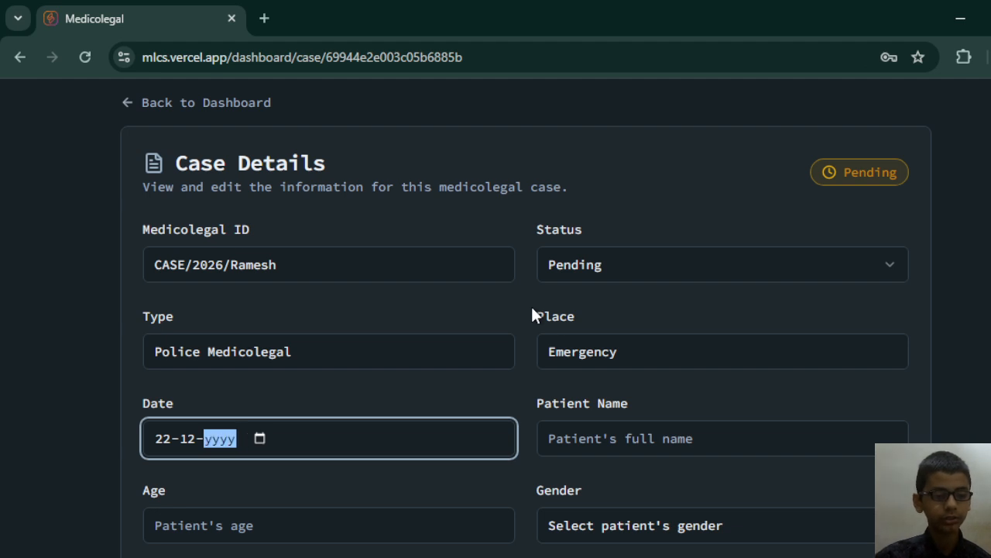
{"action": "type", "text": "1999"}
{"action": "key", "text": "Tab"}
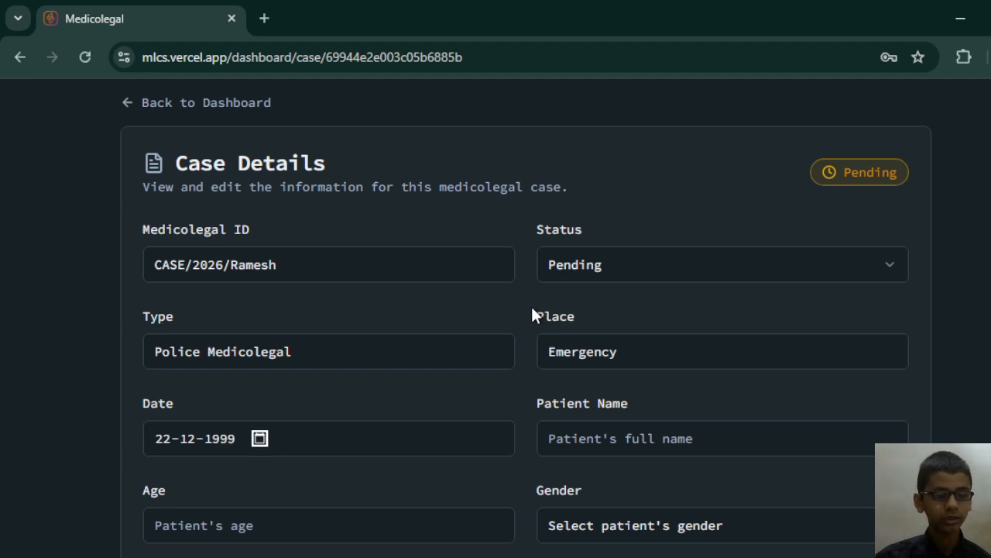
Enter the patient's name and set the patient's age to 90.
{"action": "key", "text": "Tab"}
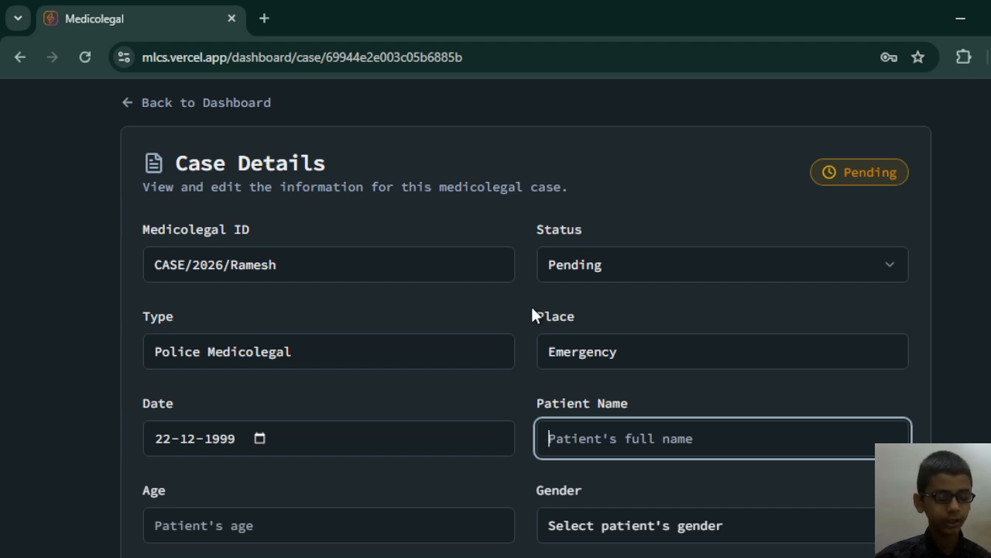
{"action": "type", "text": "Ram"}
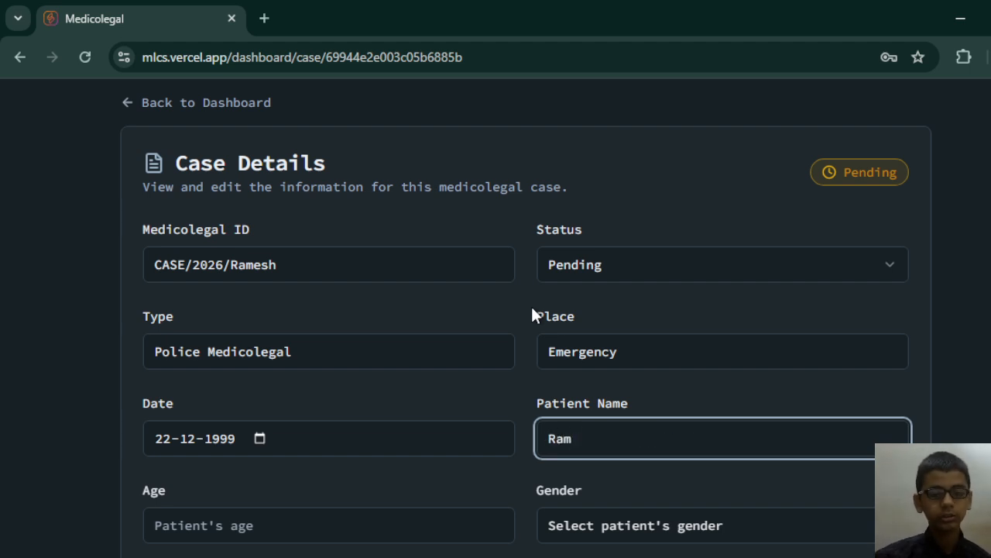
{"action": "key", "text": "Tab"}
{"action": "left_click", "coordinate": [594, 454]}
{"action": "type", "text": "es"}
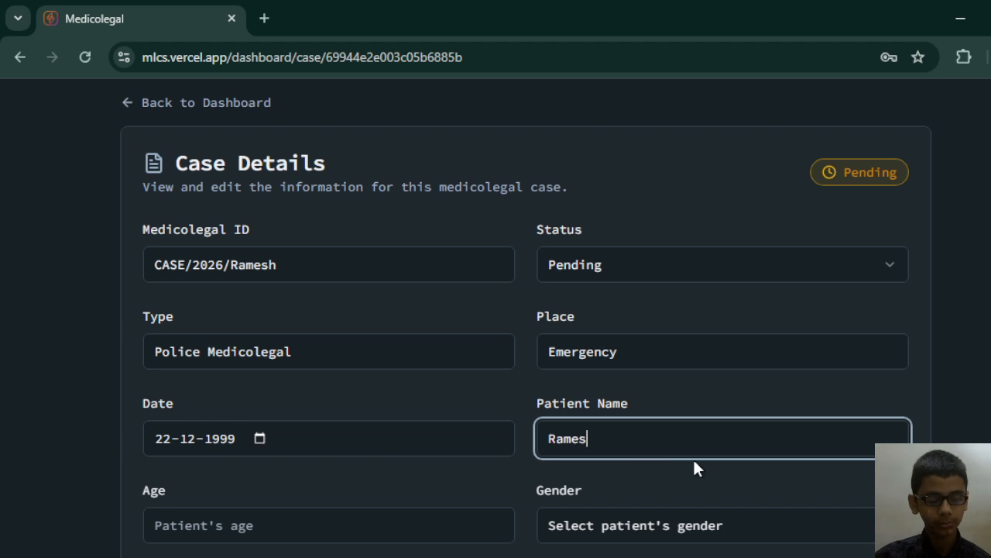
{"action": "type", "text": "h"}
{"action": "key", "text": "Tab"}
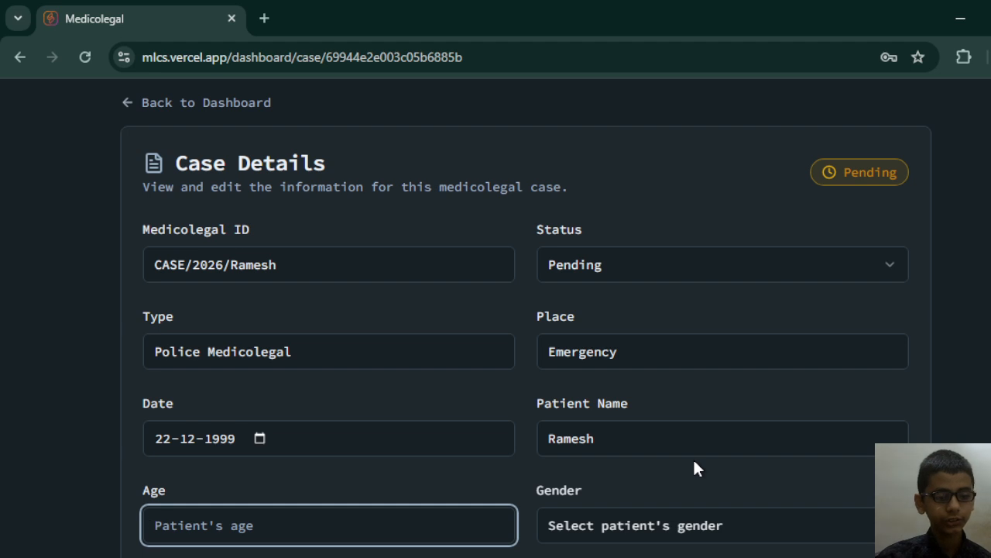
{"action": "type", "text": "90"}
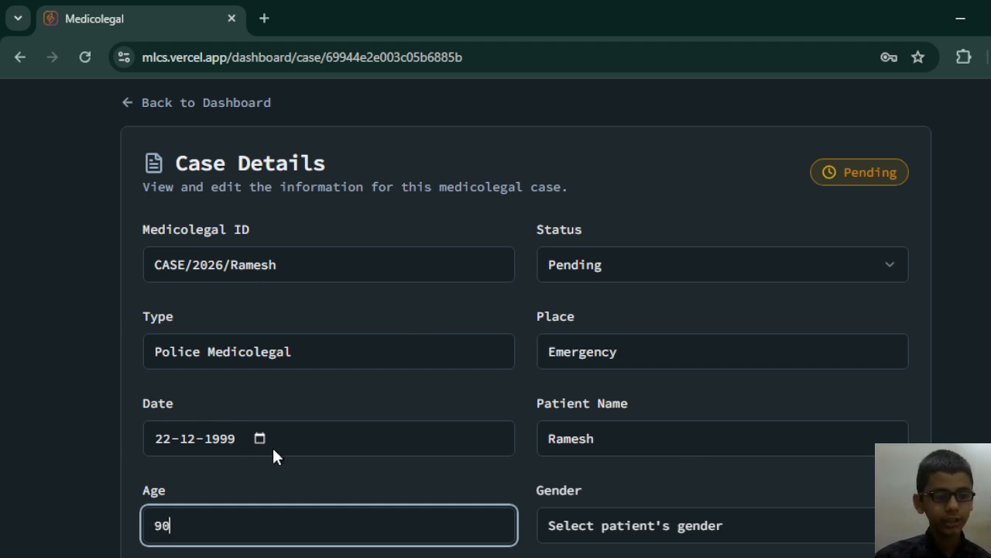
Change the case date to 22-02-2026.
{"action": "left_click", "coordinate": [260, 438]}
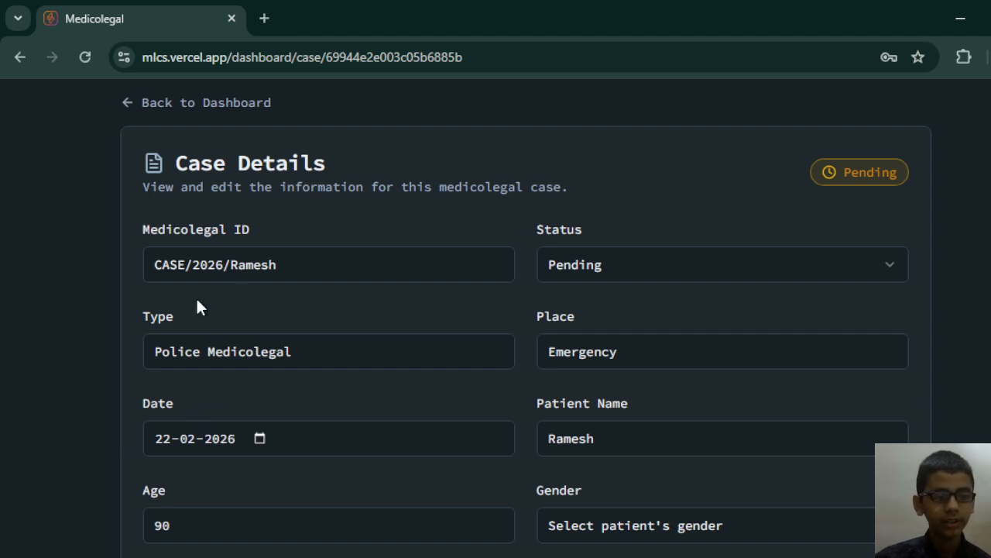
Set the patient's age to 25 and the gender to Male.
{"action": "scroll", "coordinate": [233, 418], "scroll_direction": "down", "scroll_amount": 2}
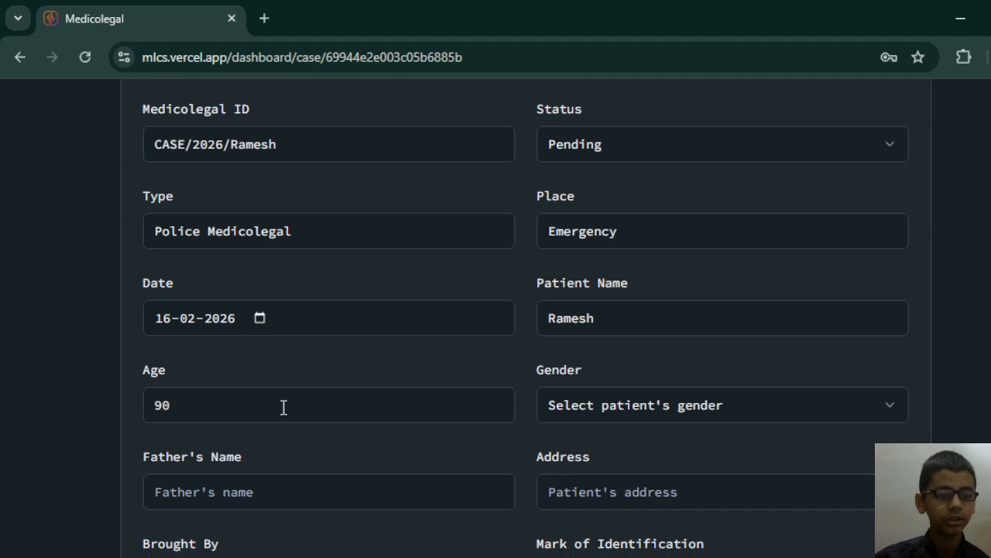
{"action": "left_click", "coordinate": [284, 407]}
{"action": "left_click_drag", "start_coordinate": [267, 420], "coordinate": [98, 429]}
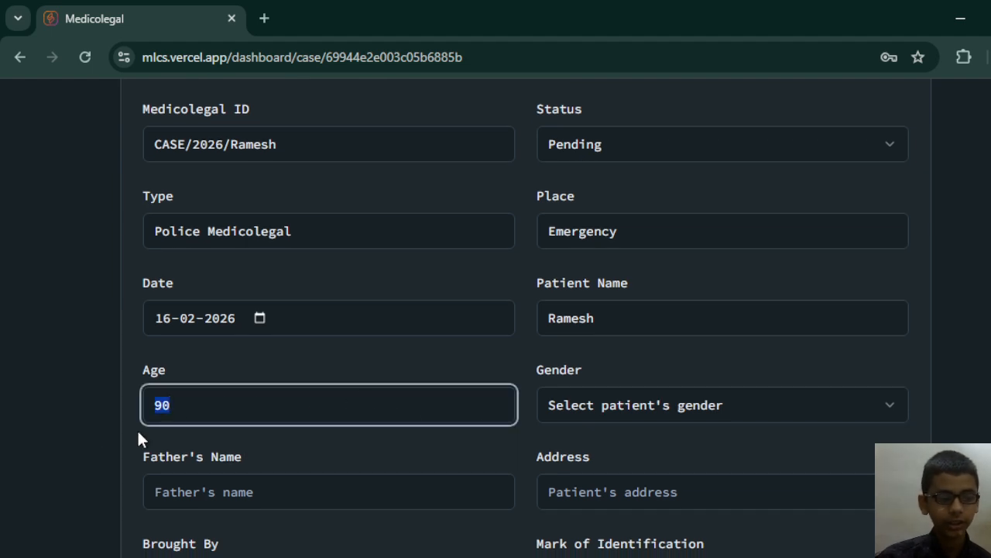
{"action": "type", "text": "25"}
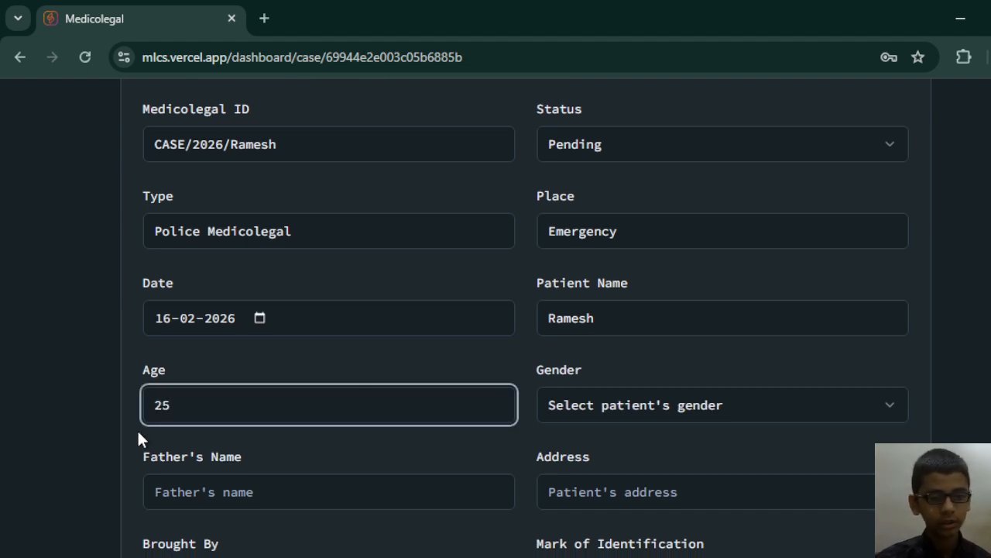
{"action": "key", "text": "Tab"}
{"action": "key", "text": "space"}
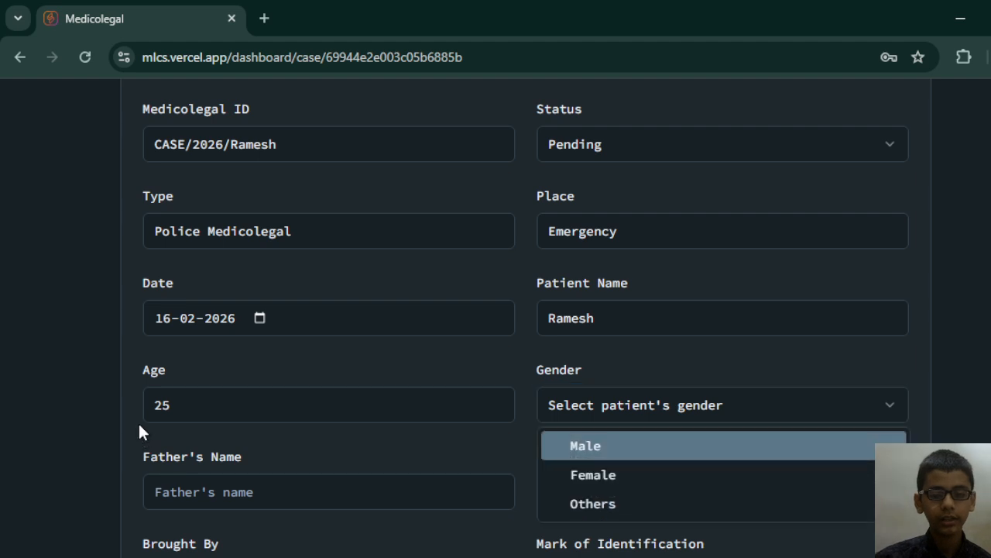
{"action": "left_click", "coordinate": [591, 446]}
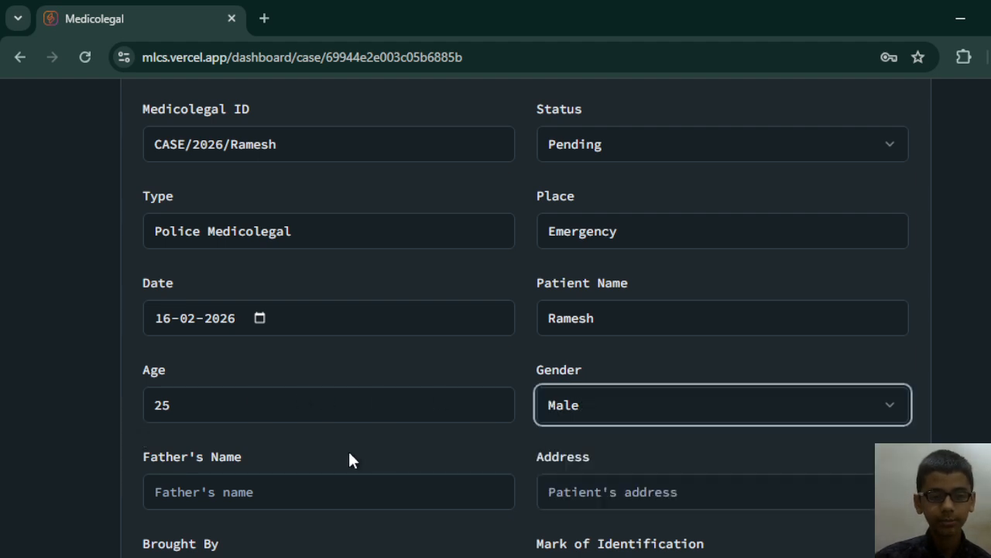
Enter the full name of the patient's father in the case details.
{"action": "left_click", "coordinate": [210, 500]}
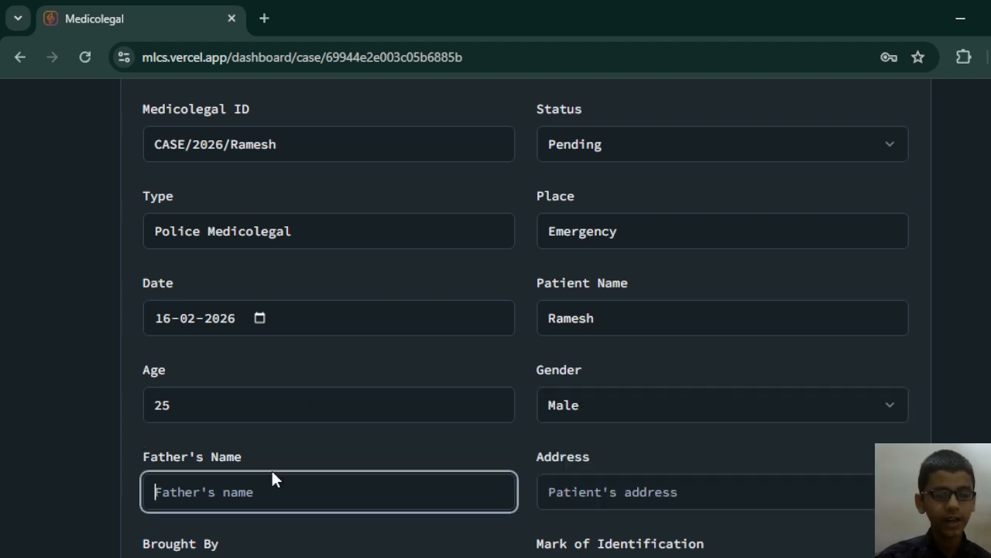
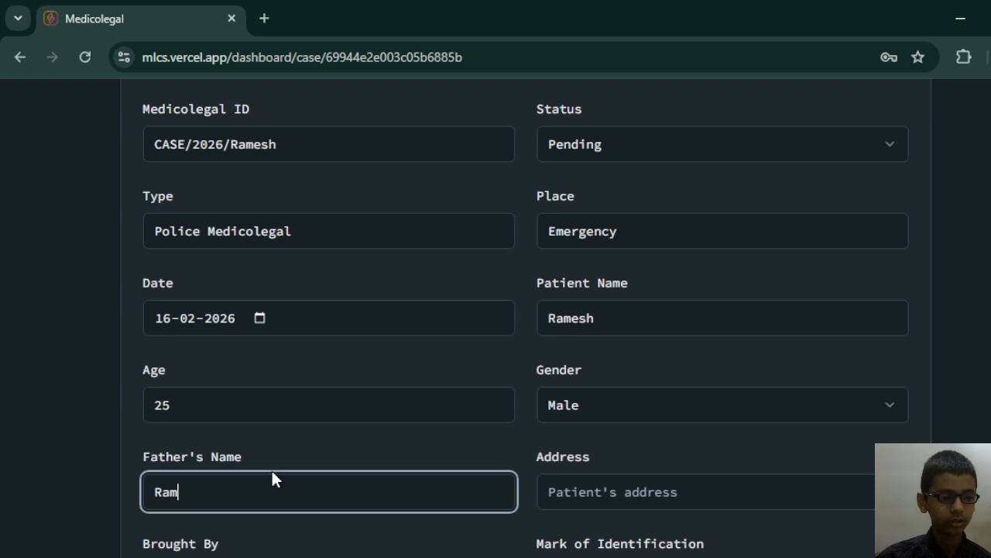
{"action": "key", "text": "Tab"}
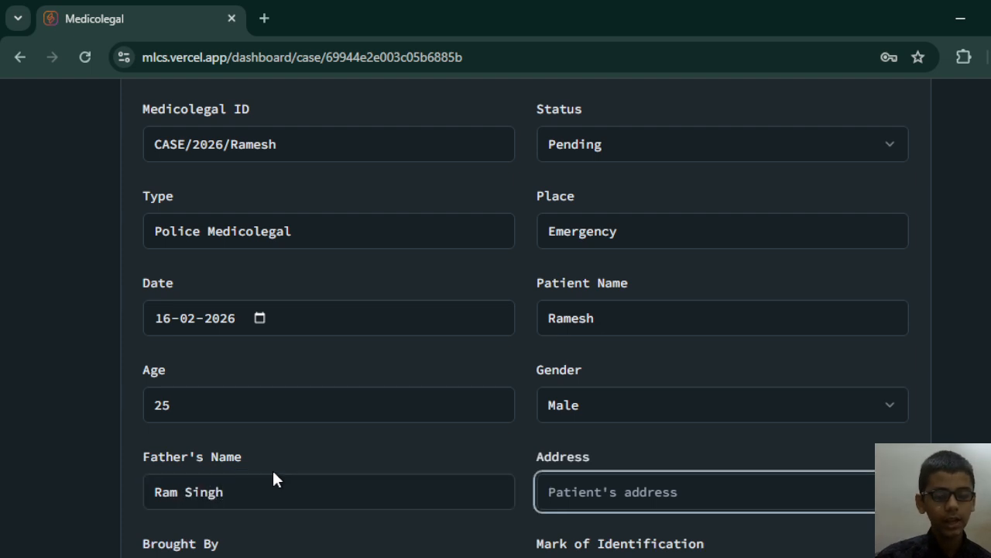
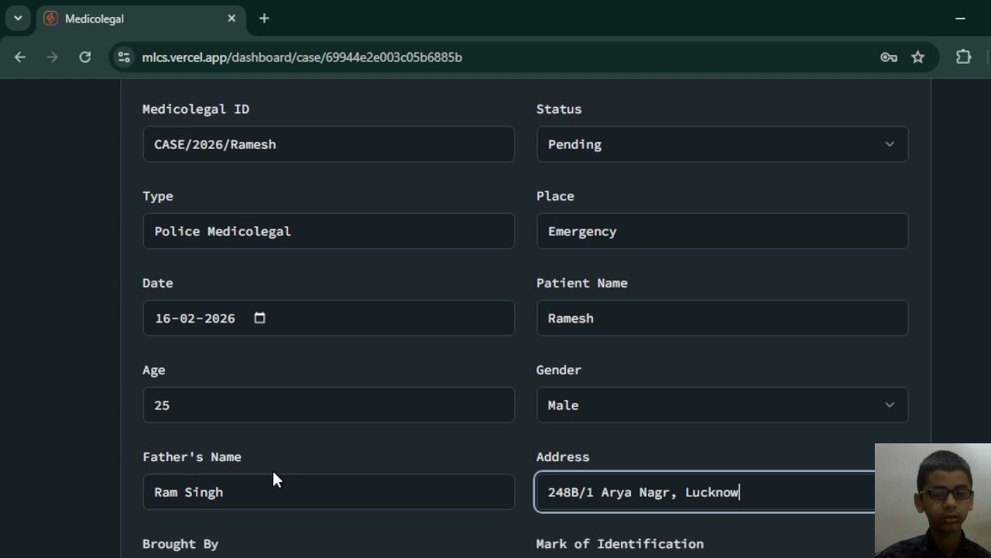
Enter the patient's postal address with house number, locality and city.
{"action": "key", "text": "Tab"}
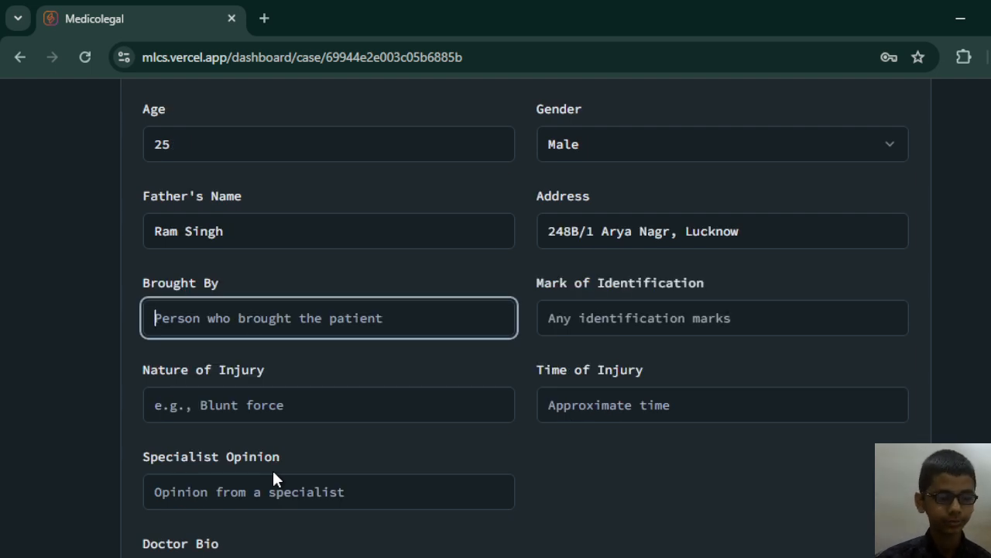
Enter the father's full name as the person who brought the patient.
{"action": "type", "text": "T"}
{"action": "key", "text": "BackSpace"}
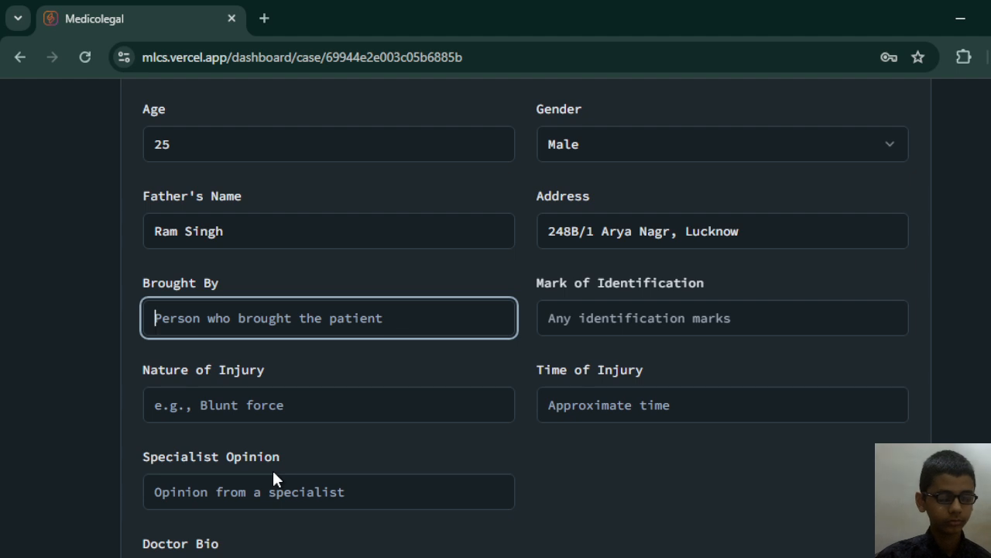
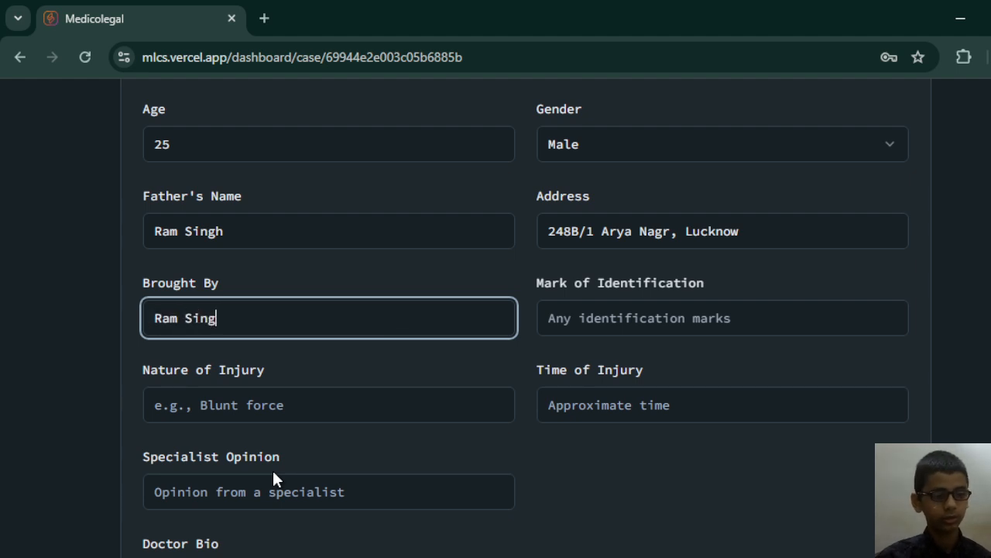
{"action": "key", "text": "Tab"}
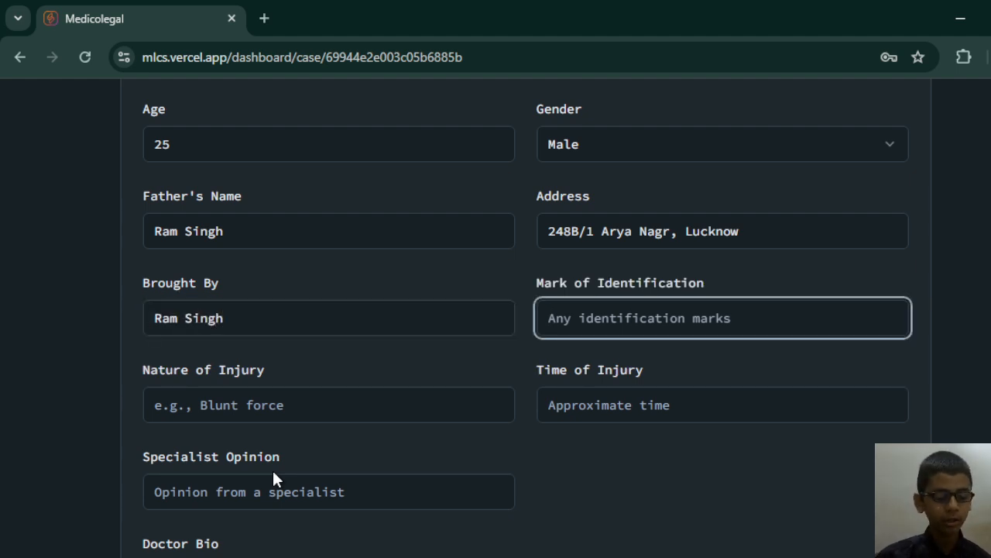
Set the patient's mark of identification to "Black mole on face".
{"action": "type", "text": "Blak"}
{"action": "key", "text": "BackSpace"}
{"action": "type", "text": "c"}
{"action": "key", "text": "BackSpace"}
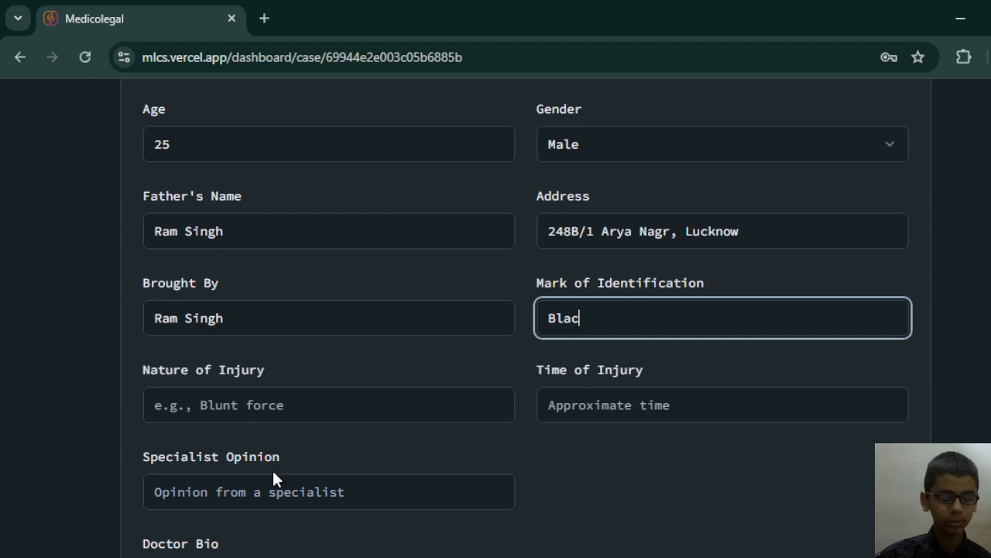
{"action": "type", "text": "k mo"}
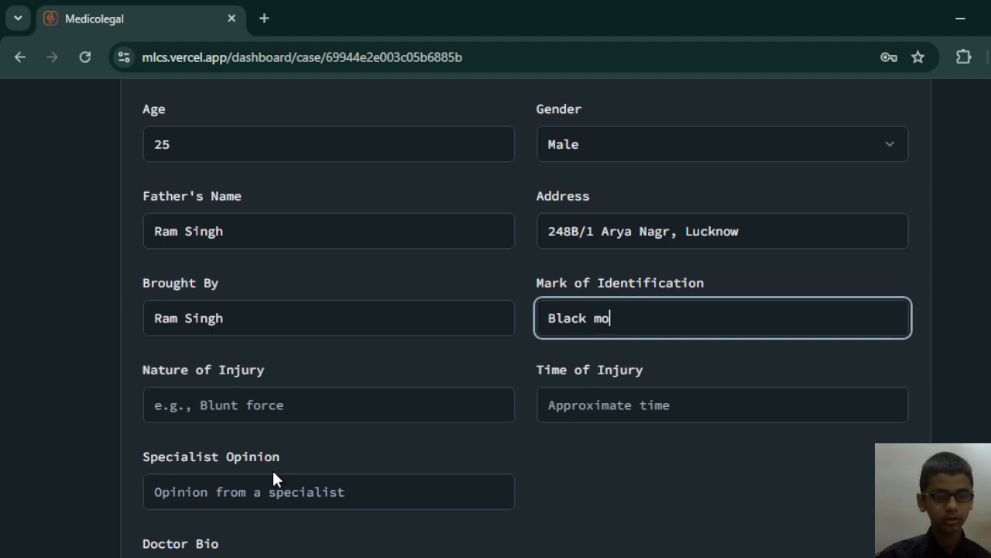
{"action": "type", "text": "le on face"}
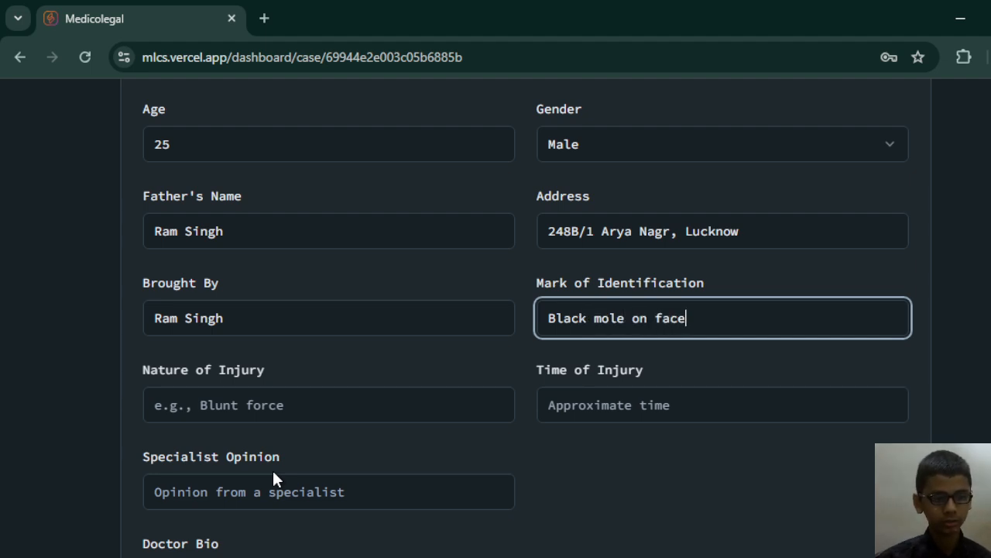
{"action": "key", "text": "Tab"}
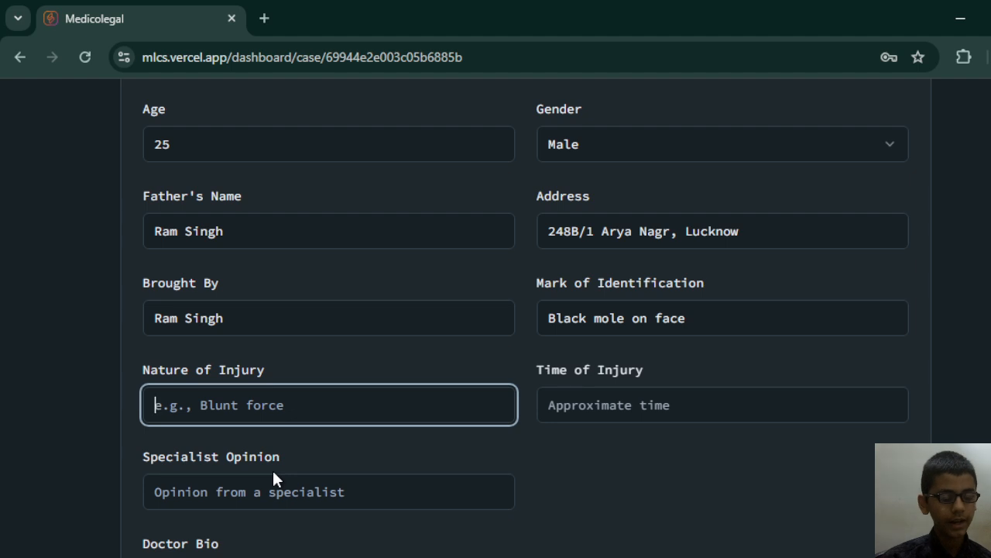
Set the nature of injury to "Blunt force" and the time of injury to "2 days".
{"action": "type", "text": "Blunt force"}
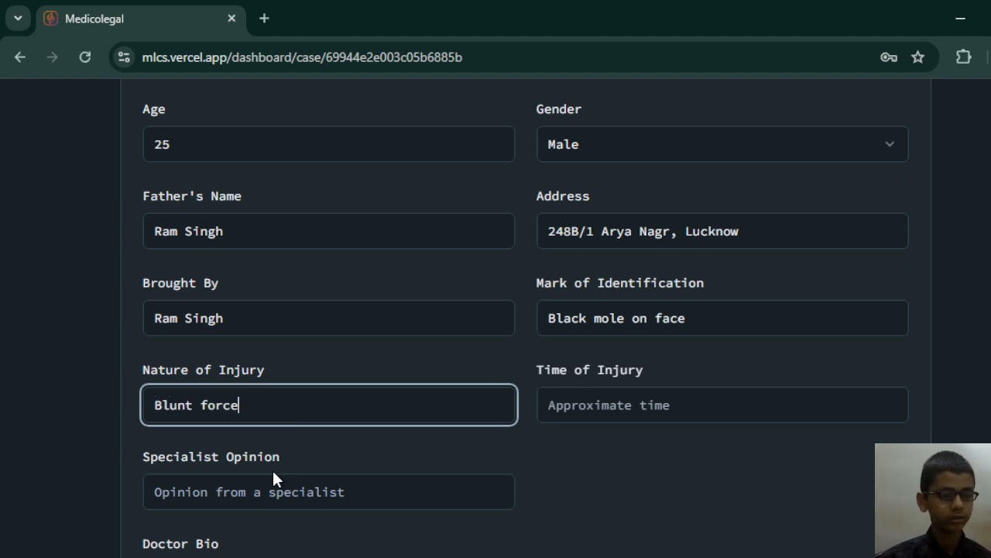
{"action": "key", "text": "Tab"}
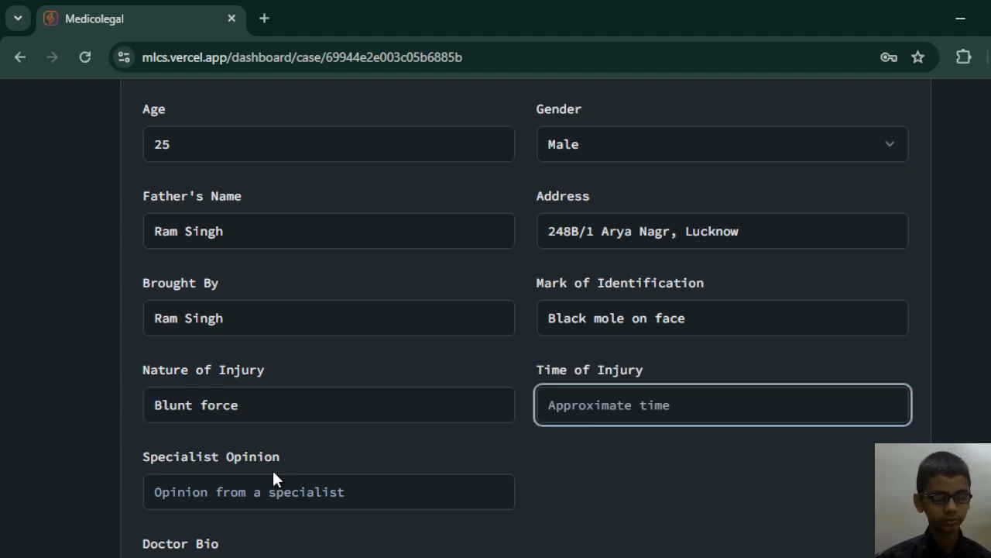
{"action": "type", "text": "2 days"}
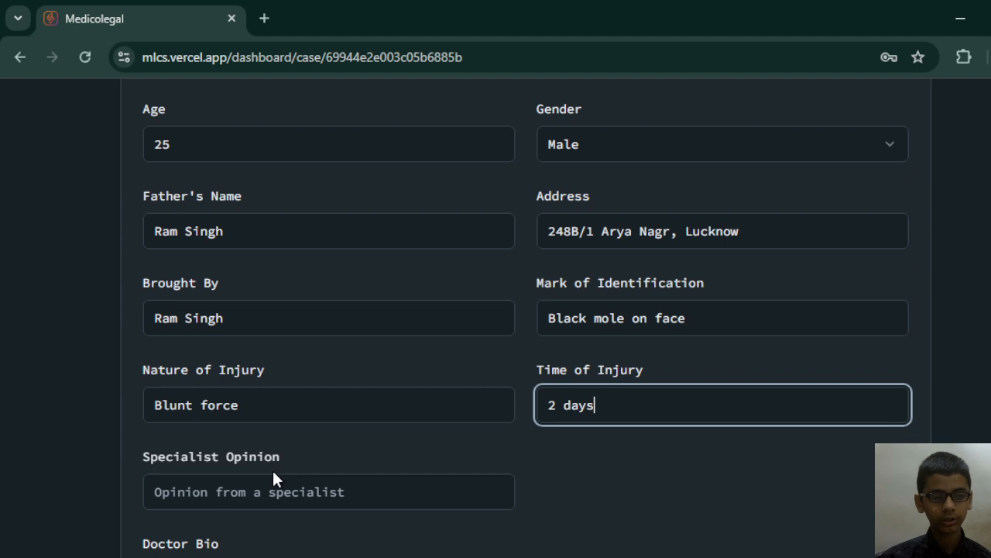
{"action": "key", "text": "Tab"}
Set the specialist opinion to "N/A".
{"action": "type", "text": "N"}
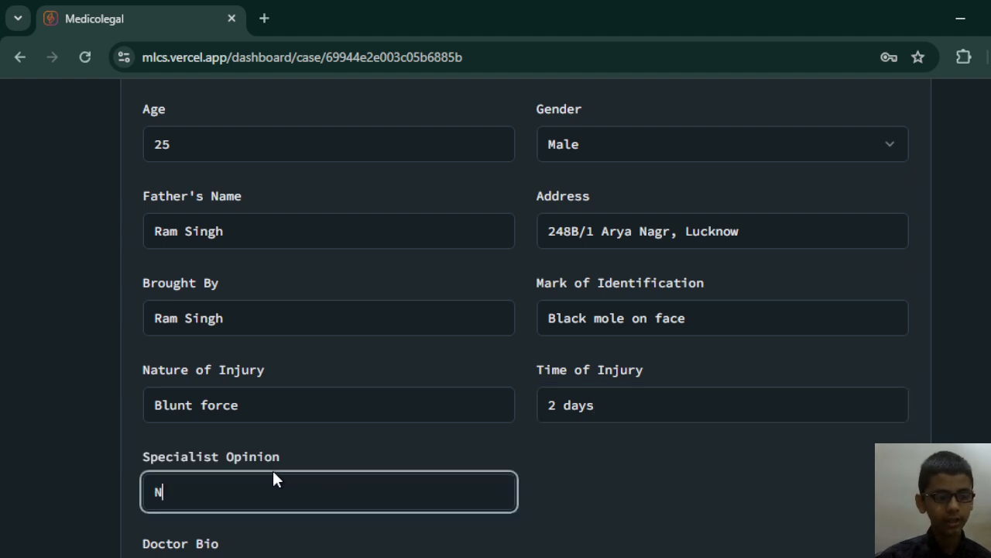
{"action": "type", "text": "/A"}
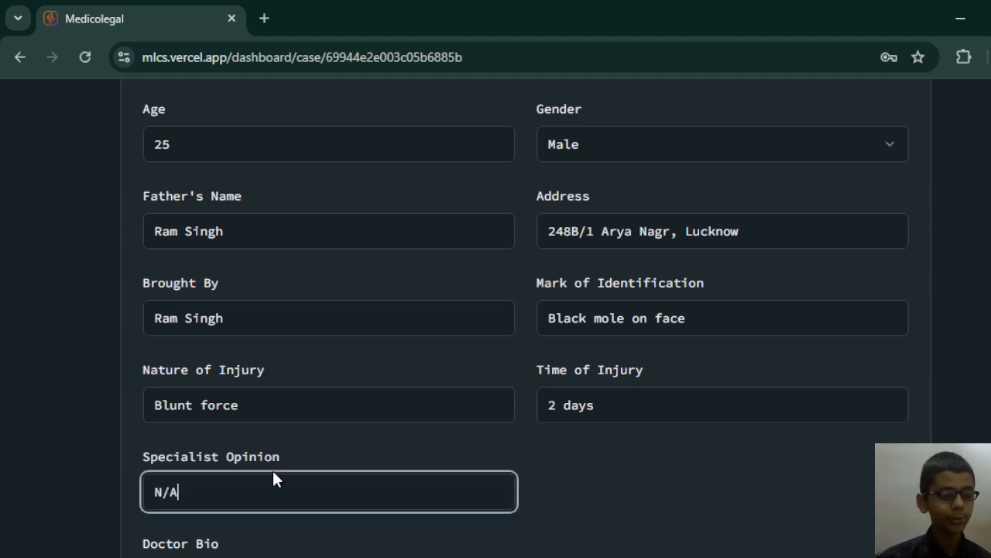
{"action": "key", "text": "Tab"}
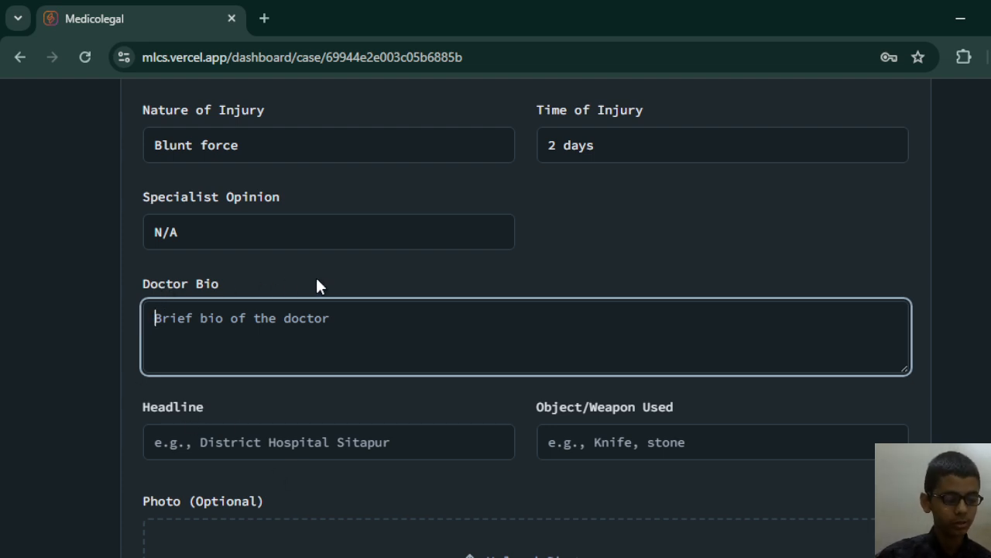
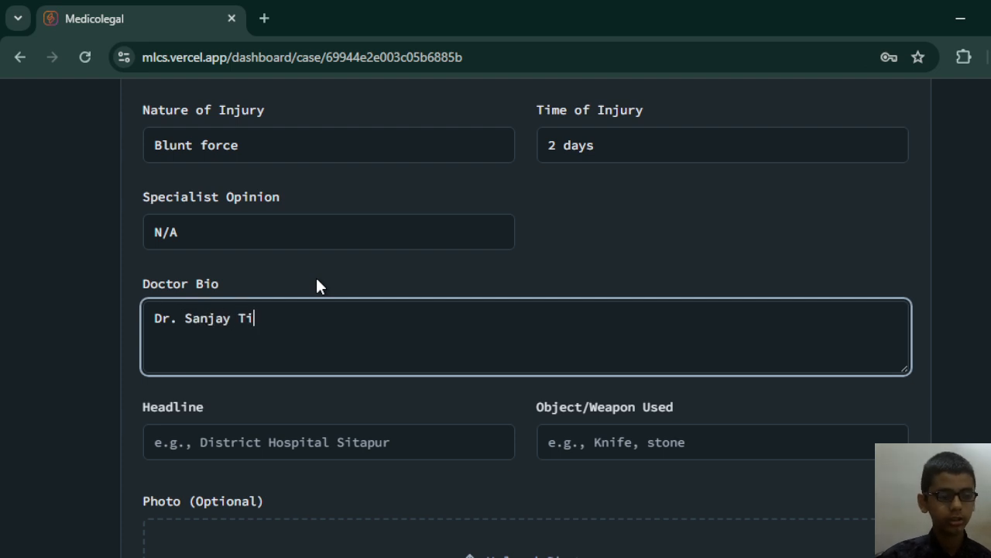
Enter the doctor's title and full name as the doctor bio.
{"action": "key", "text": "Tab"}
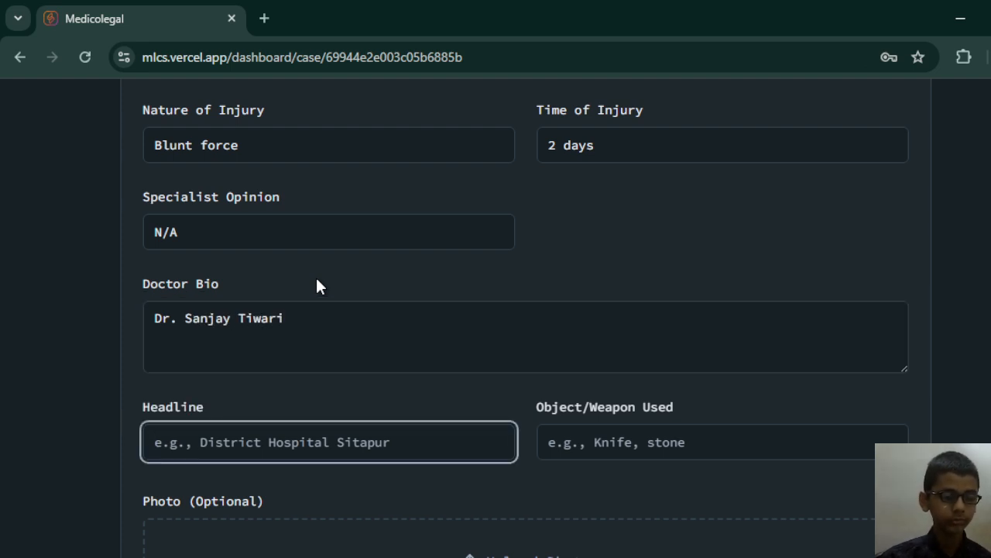
Set the case headline to "District Random Hospital".
{"action": "type", "text": "Dist"}
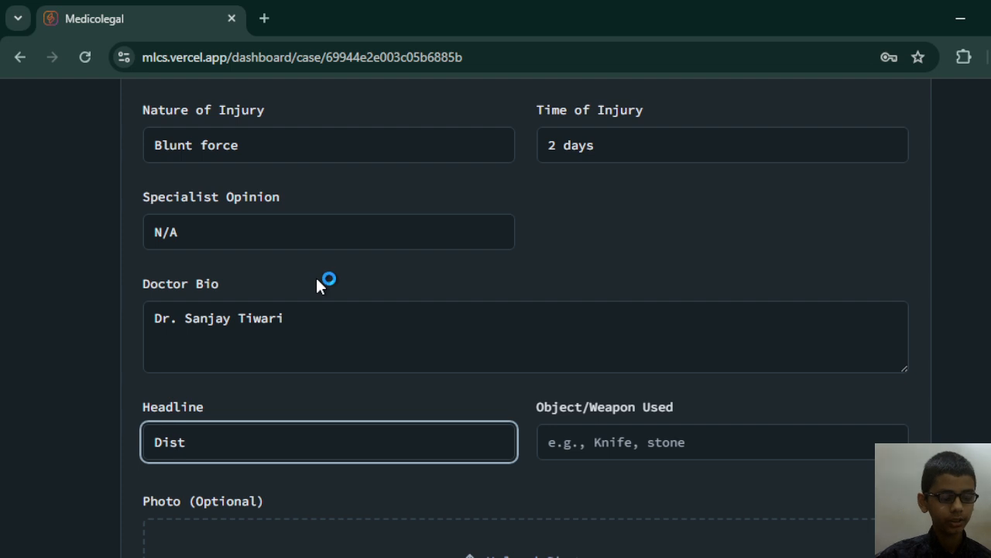
{"action": "type", "text": "ri"}
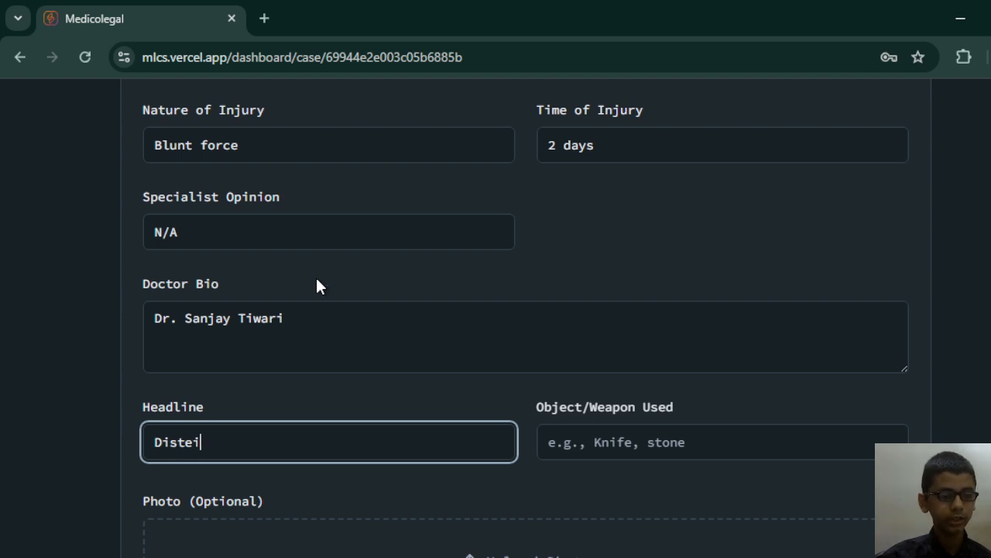
{"action": "key", "text": "BackSpace"}
{"action": "type", "text": "rict Rando"}
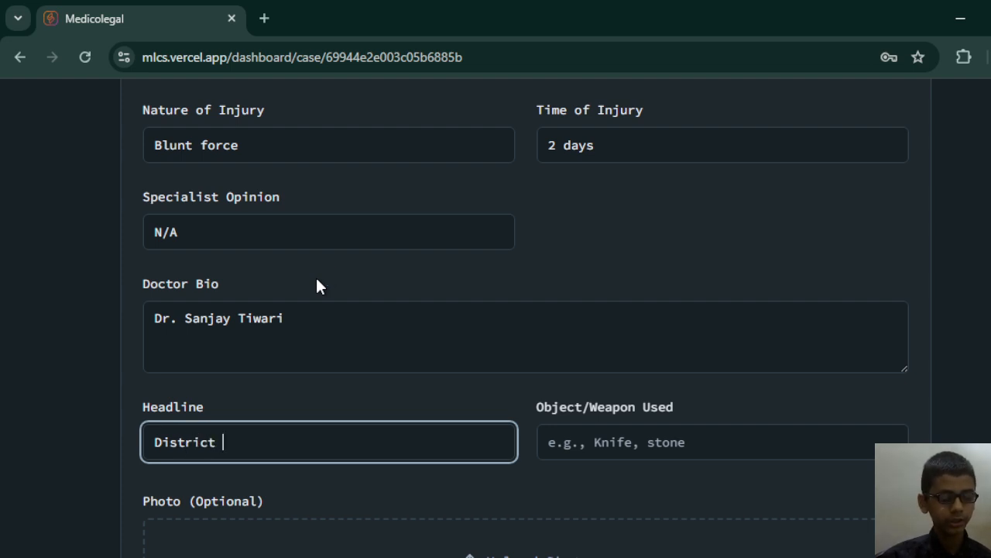
{"action": "type", "text": "m "}
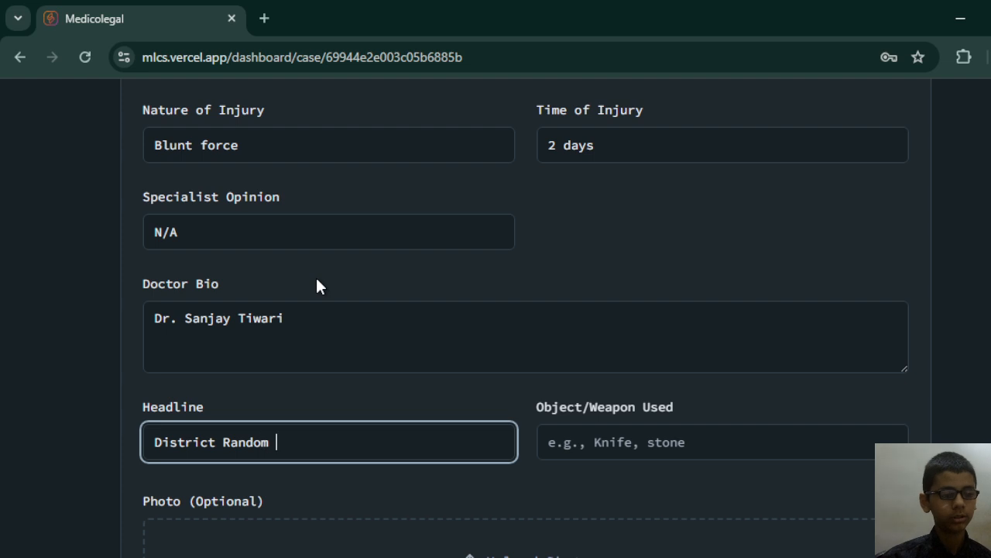
{"action": "type", "text": "Hospital"}
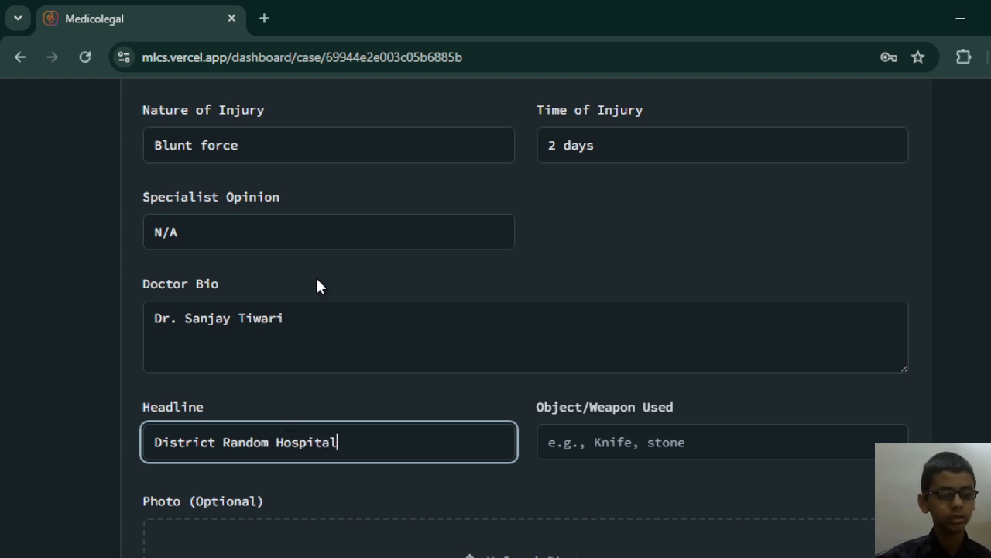
Set the object/weapon used to "Sharp".
{"action": "key", "text": "Tab"}
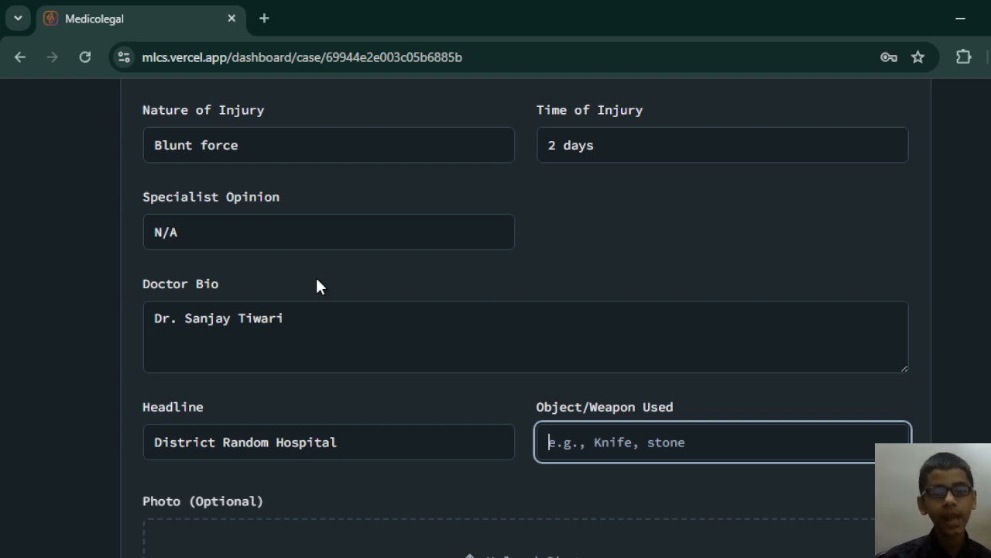
{"action": "type", "text": "Sharp"}
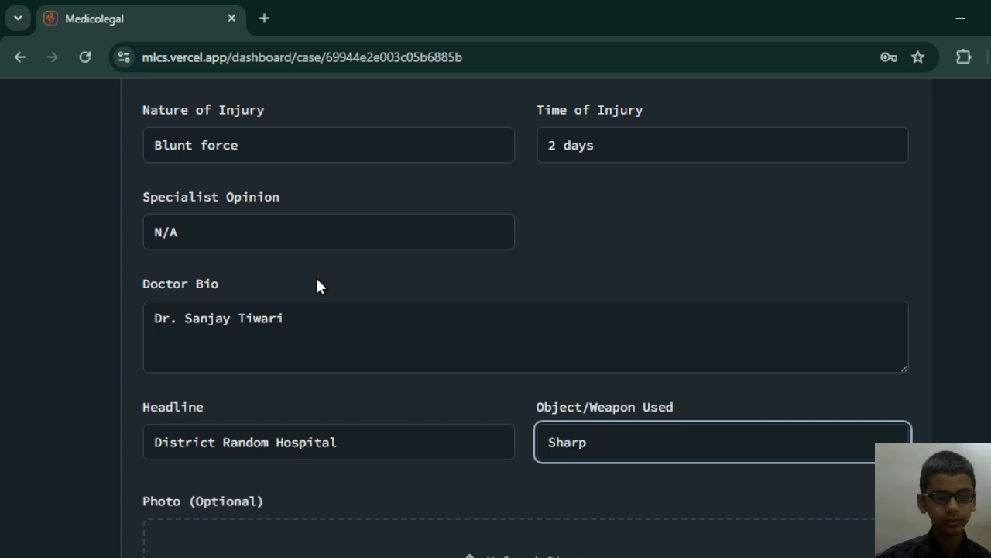
{"action": "key", "text": "Tab"}
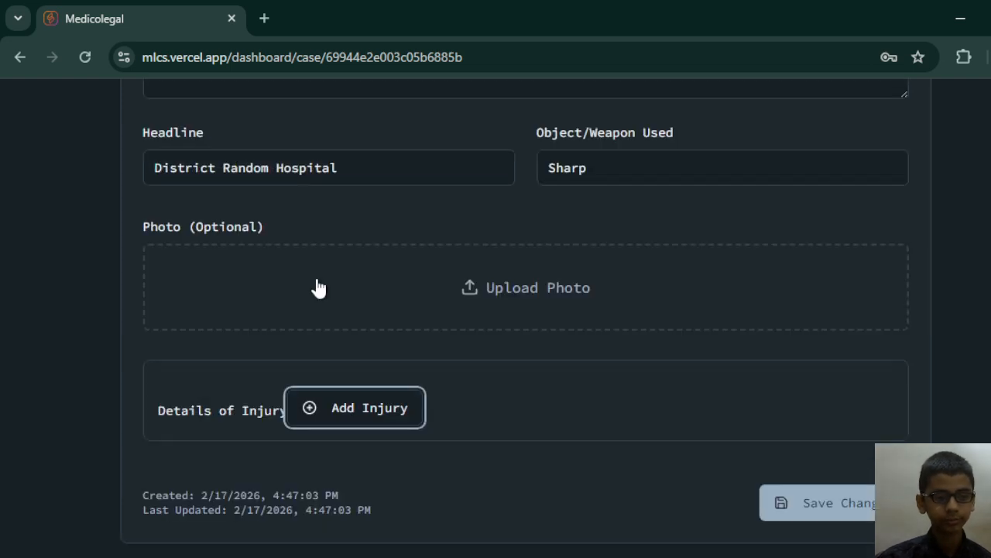
Add a first injury entry with the description "No. of size 3x4 on face".
{"action": "left_click", "coordinate": [306, 406]}
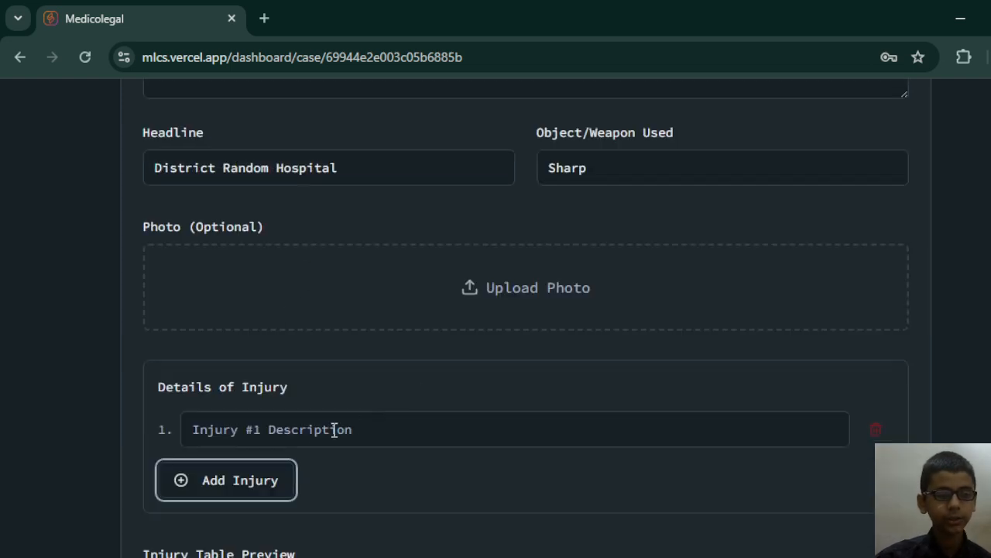
{"action": "left_click", "coordinate": [334, 430]}
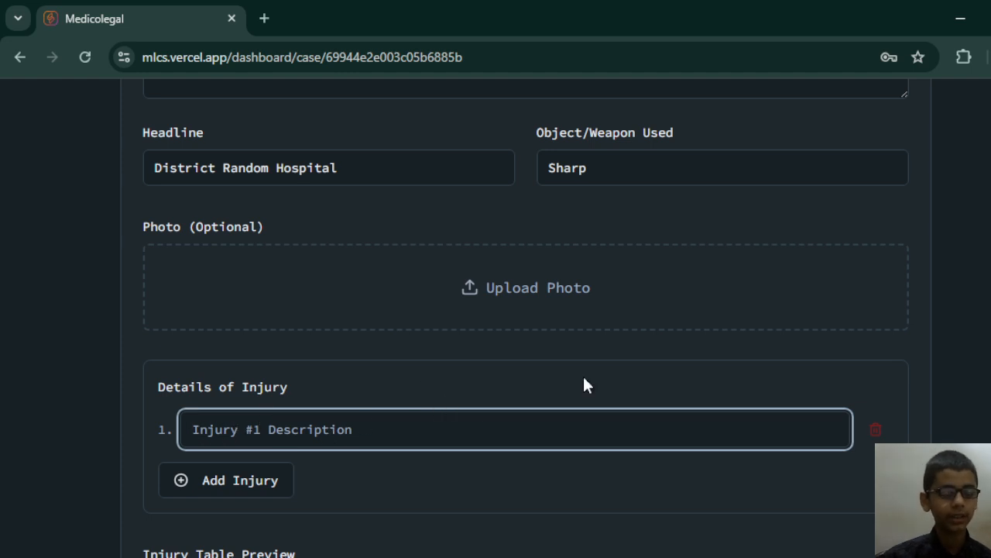
{"action": "type", "text": "No. o"}
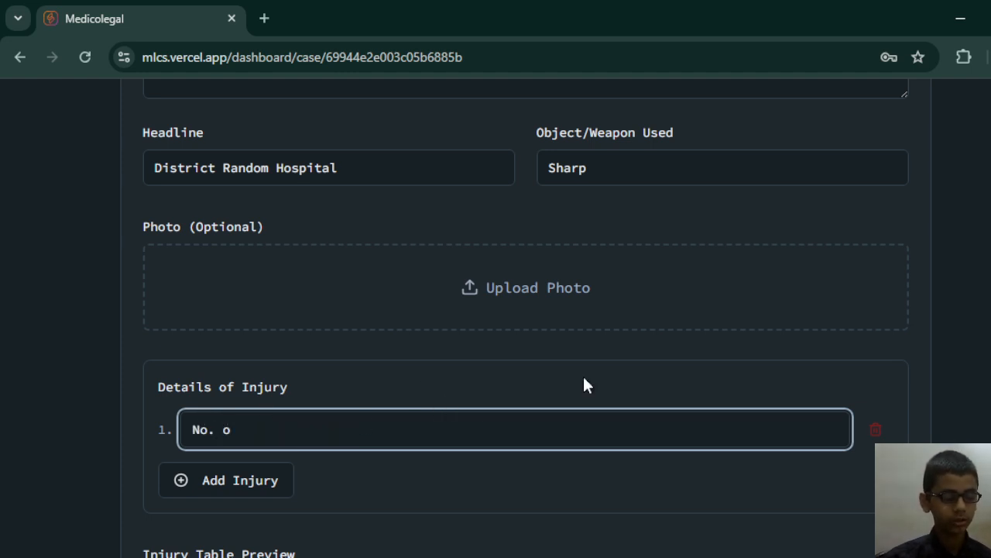
{"action": "key", "text": "BackSpace"}
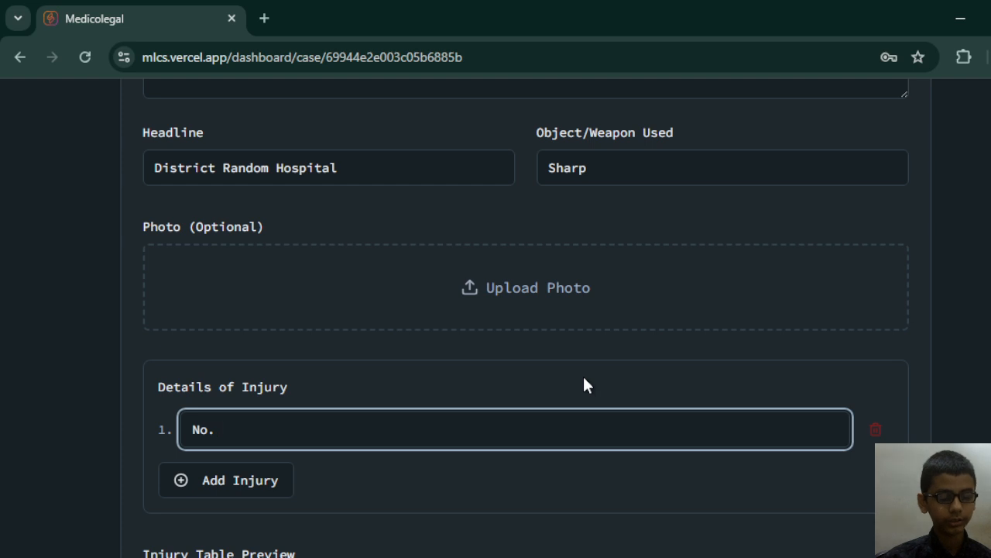
{"action": "type", "text": "of size 3."}
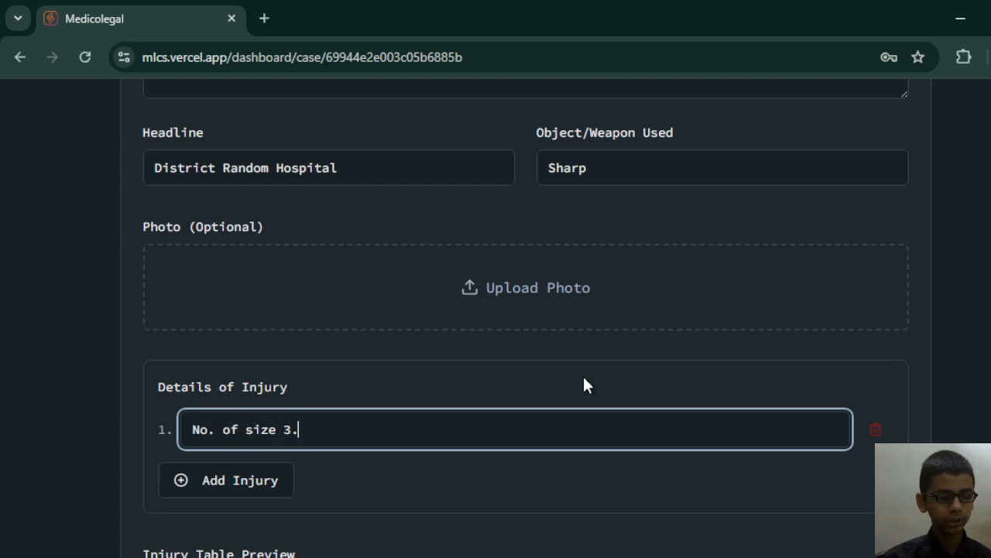
{"action": "key", "text": "BackSpace"}
{"action": "type", "text": "x4 "}
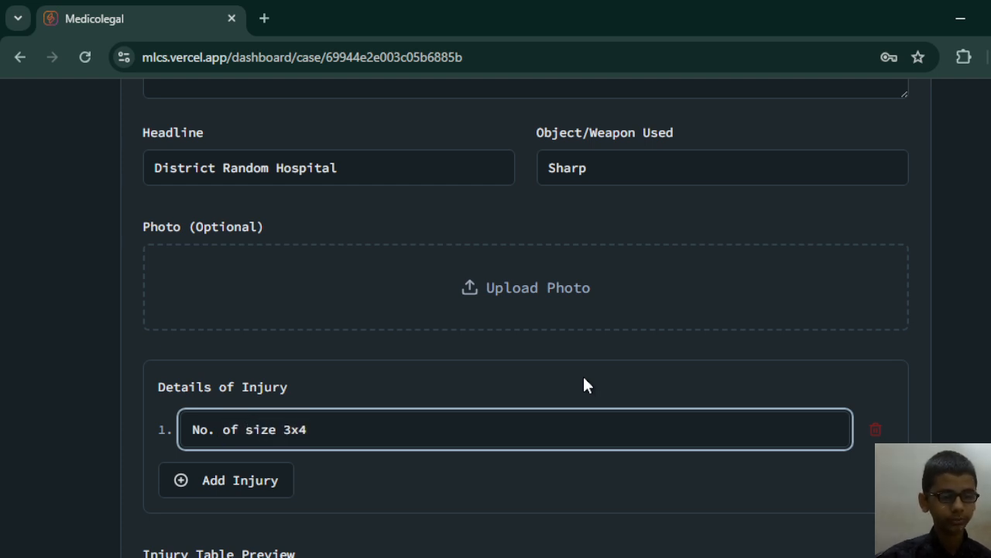
{"action": "type", "text": "on face"}
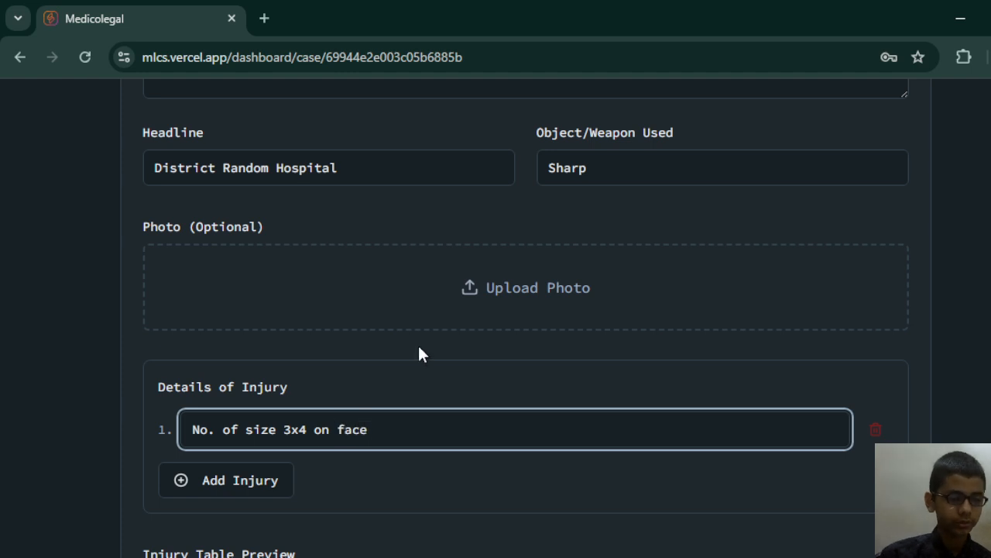
Add a second injury entry with the description "No. of size 4x3 on leg".
{"action": "left_click", "coordinate": [222, 488]}
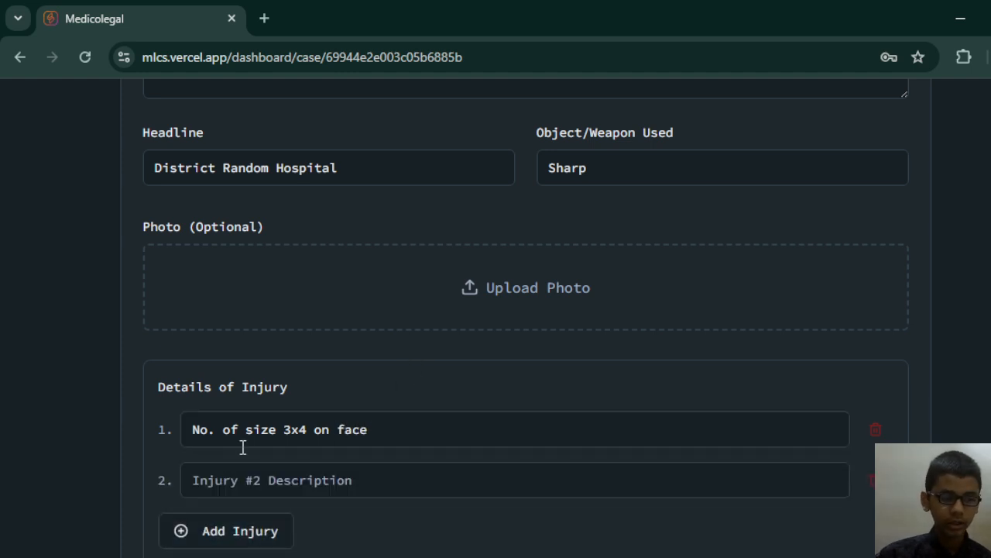
{"action": "left_click", "coordinate": [243, 480]}
{"action": "type", "text": "No"}
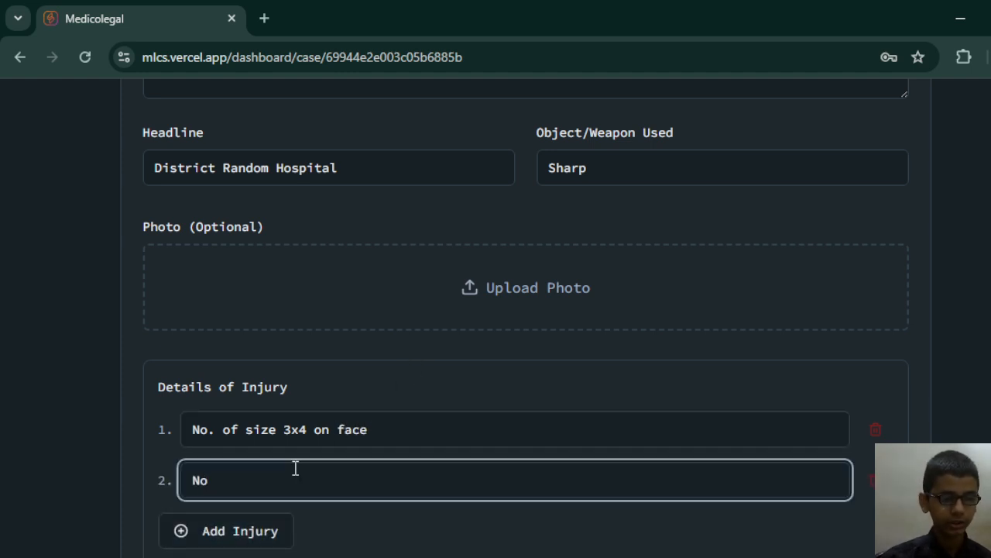
{"action": "type", "text": ". of siz"}
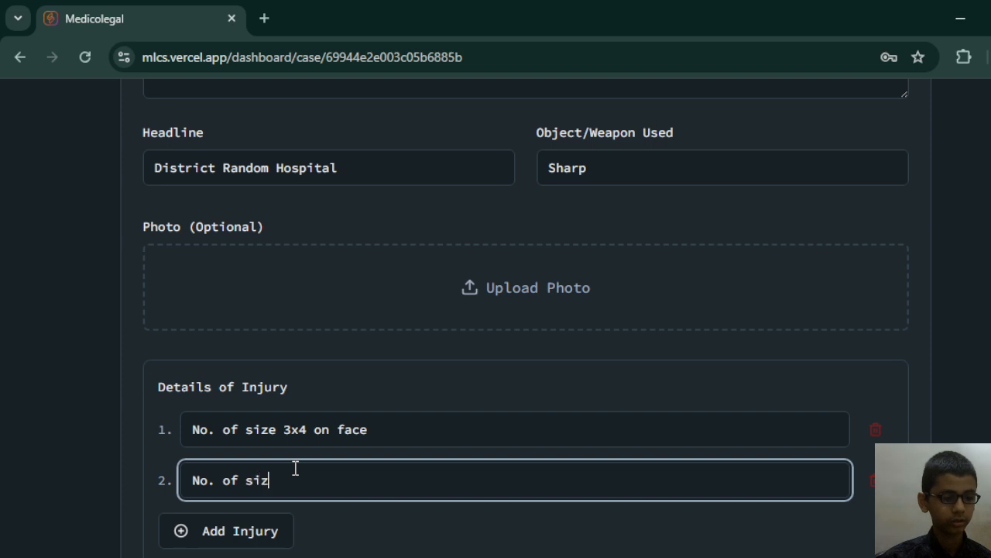
{"action": "type", "text": "e 4x"}
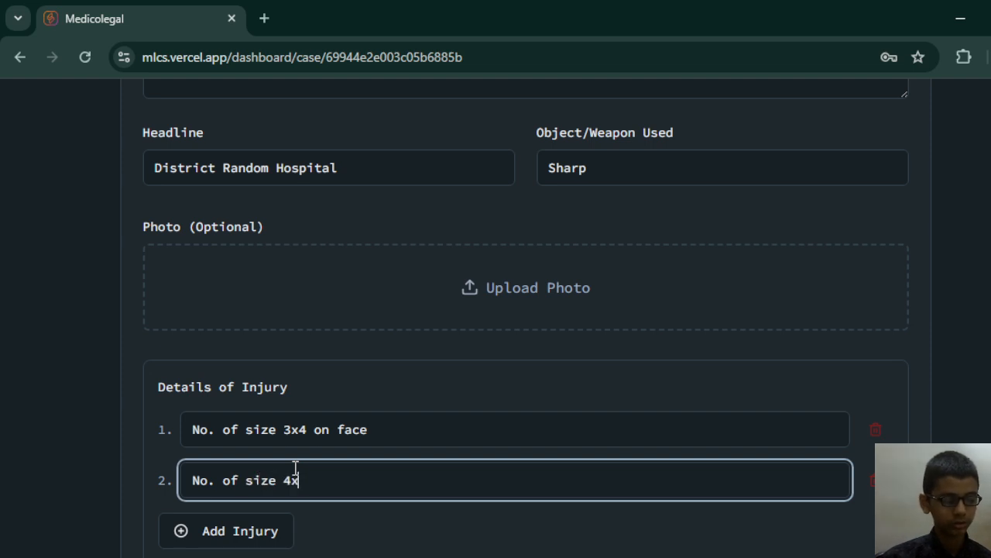
{"action": "type", "text": "3 on "}
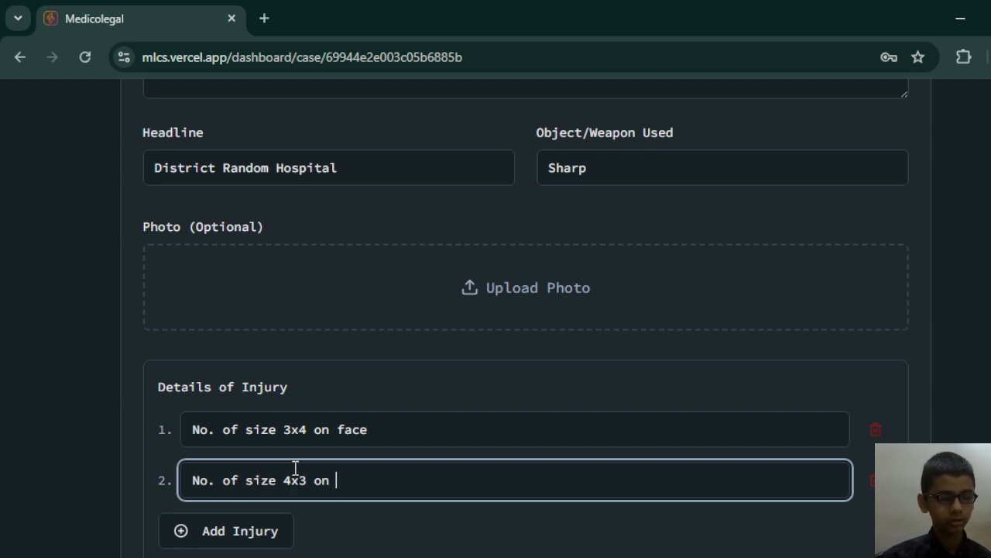
{"action": "type", "text": "leg"}
{"action": "key", "text": "Tab"}
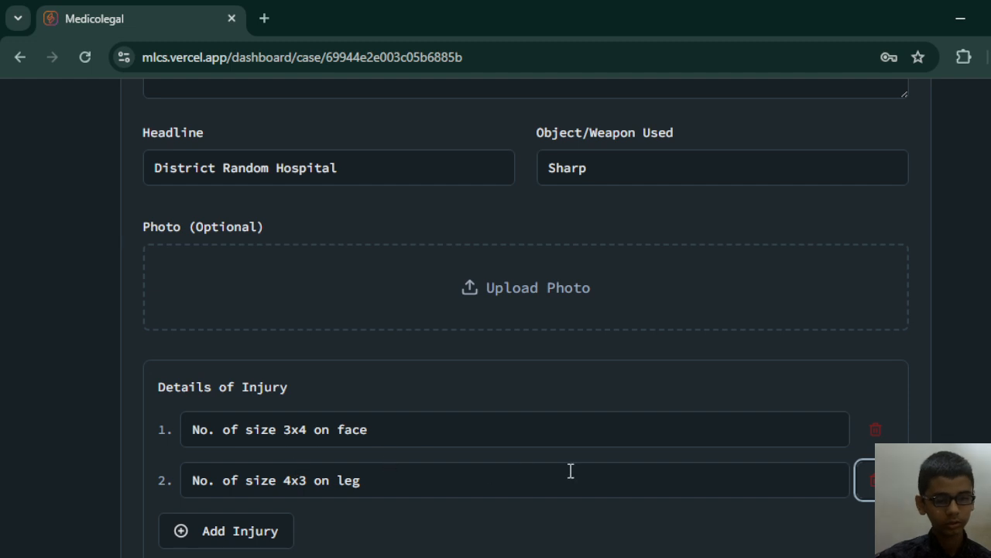
Review the injury table preview and save the case changes.
{"action": "scroll", "coordinate": [588, 480], "scroll_direction": "down", "scroll_amount": 1}
{"action": "scroll", "coordinate": [612, 500], "scroll_direction": "down", "scroll_amount": 3}
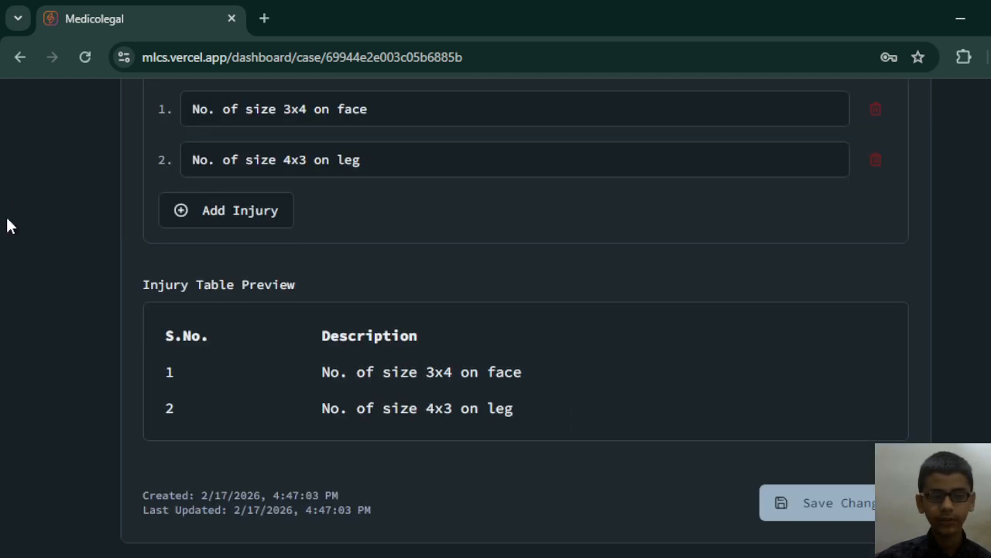
{"action": "left_click_drag", "start_coordinate": [21, 354], "coordinate": [578, 380]}
{"action": "left_click", "coordinate": [640, 384]}
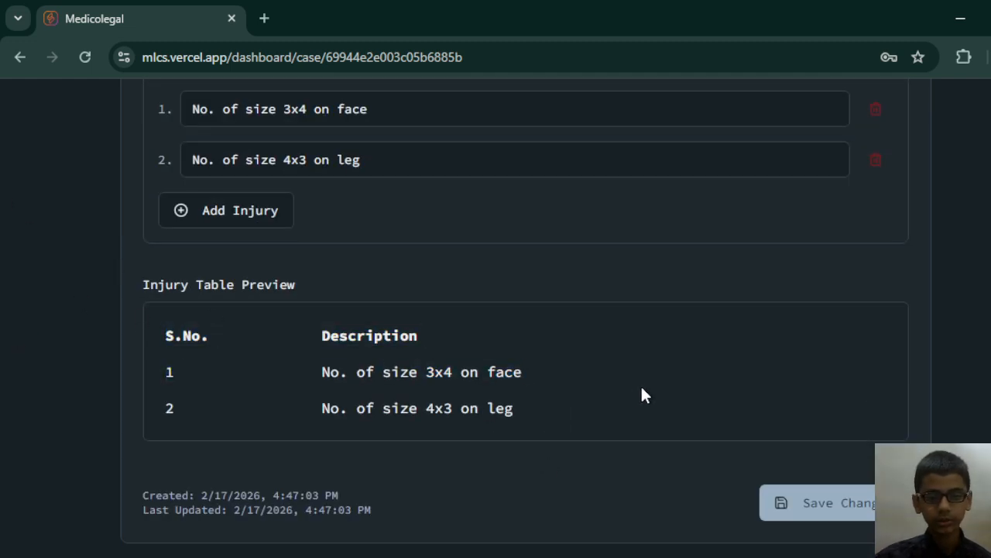
{"action": "left_click", "coordinate": [780, 504]}
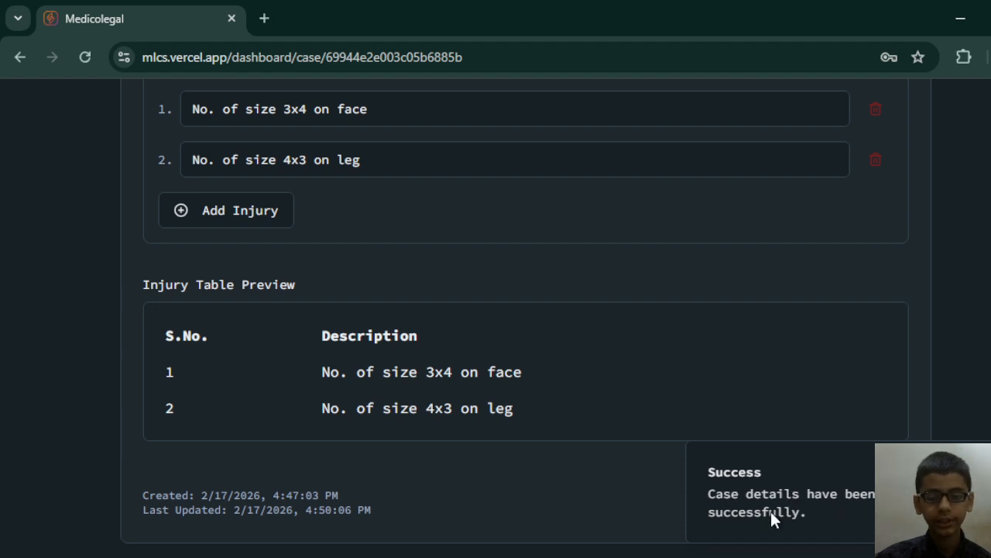
Set the case status to "Verified" and save the change.
{"action": "scroll", "coordinate": [525, 317], "scroll_direction": "up", "scroll_amount": 15}
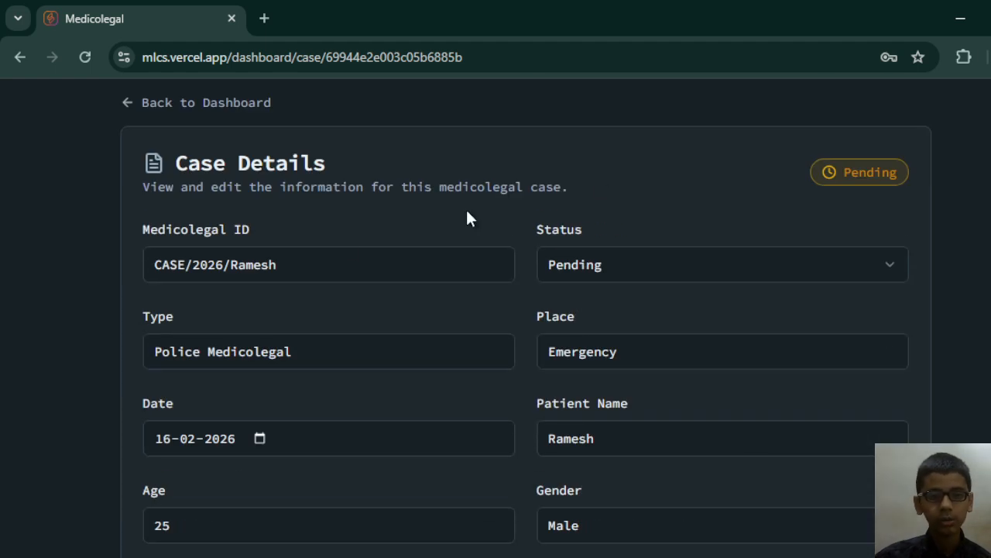
{"action": "left_click", "coordinate": [639, 262]}
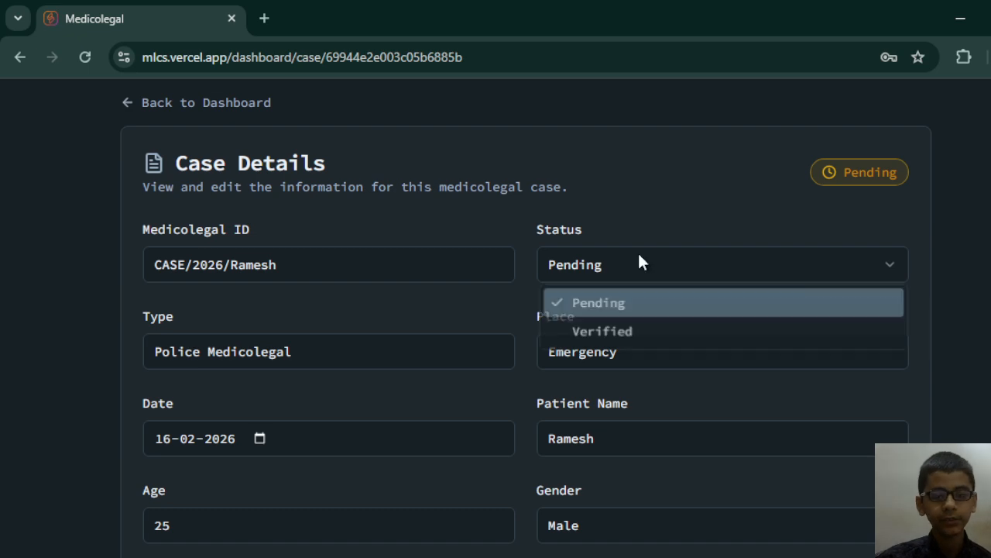
{"action": "left_click", "coordinate": [635, 334]}
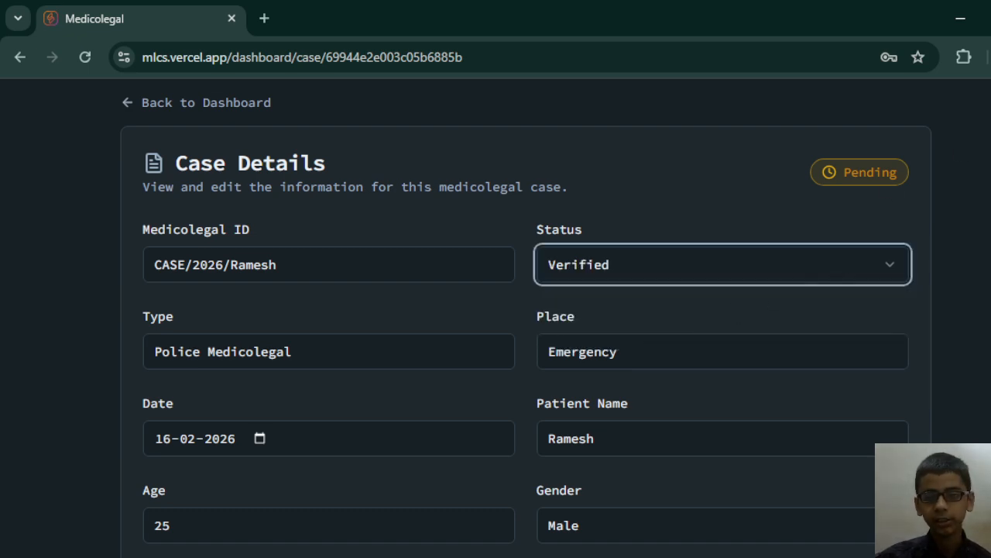
{"action": "scroll", "coordinate": [820, 272], "scroll_direction": "down", "scroll_amount": 15}
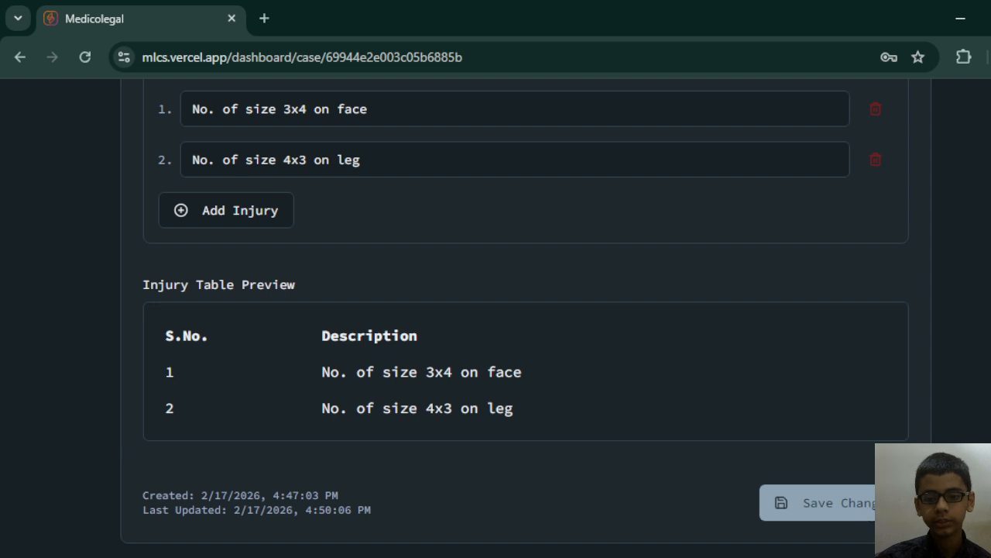
{"action": "left_click", "coordinate": [882, 502]}
{"action": "scroll", "coordinate": [526, 310], "scroll_direction": "up", "scroll_amount": 15}
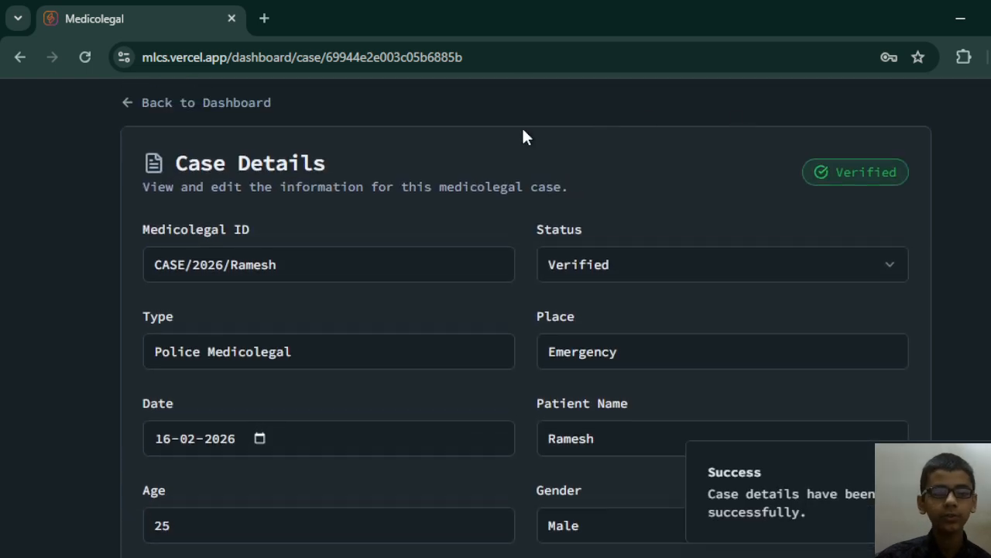
Return to the dashboard and open the verified case's report to read through its sections.
{"action": "left_click", "coordinate": [236, 104]}
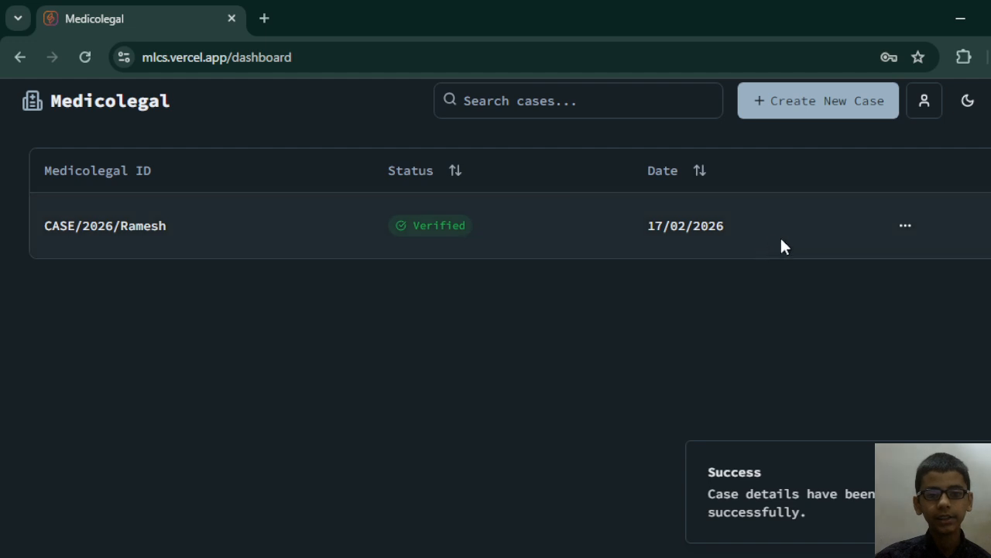
{"action": "left_click", "coordinate": [900, 228]}
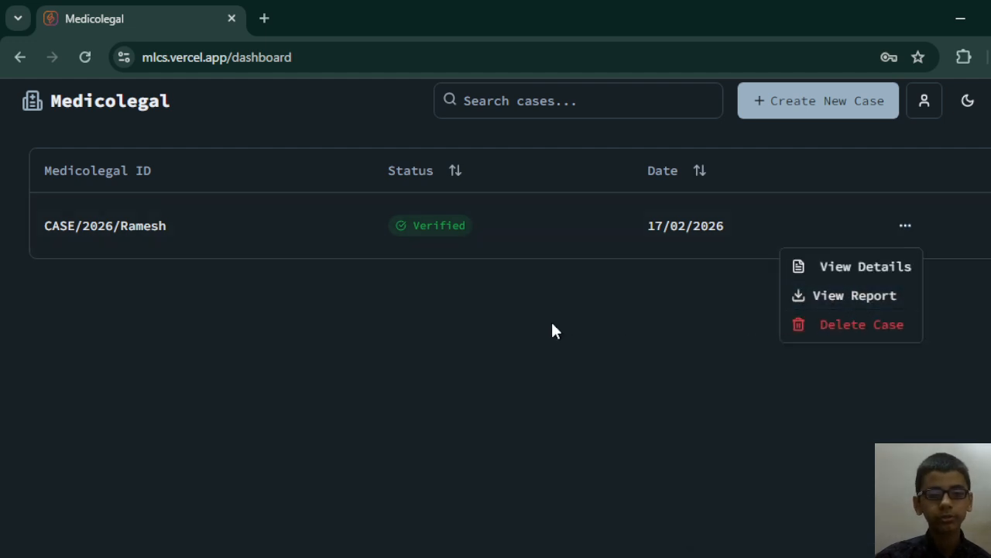
{"action": "left_click", "coordinate": [782, 293]}
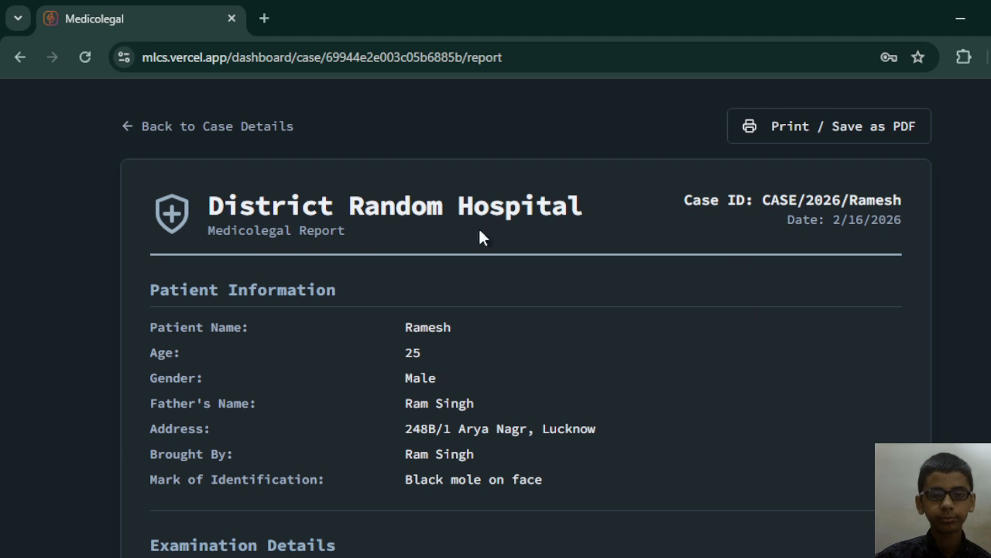
{"action": "scroll", "coordinate": [222, 270], "scroll_direction": "down", "scroll_amount": 1}
{"action": "scroll", "coordinate": [976, 310], "scroll_direction": "down", "scroll_amount": 5}
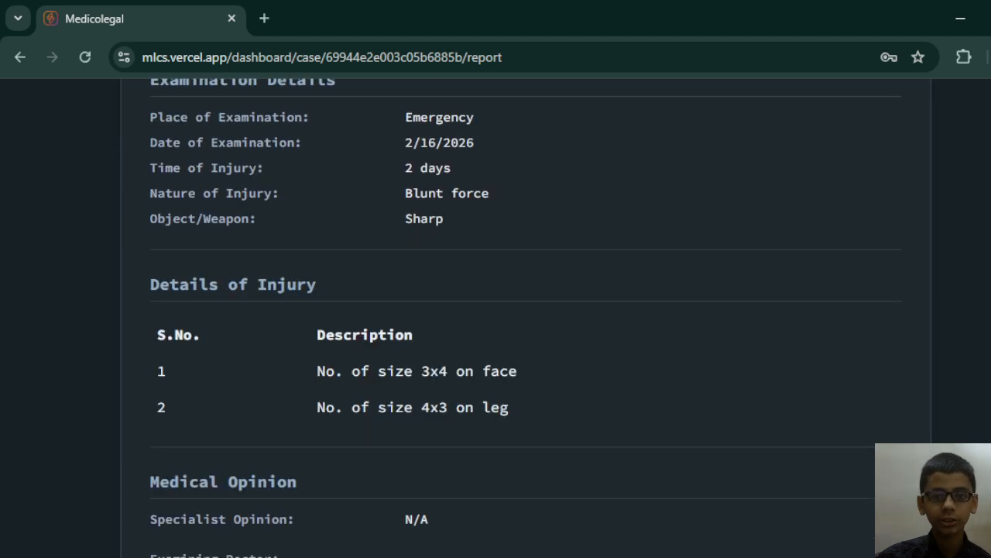
{"action": "scroll", "coordinate": [801, 142], "scroll_direction": "up", "scroll_amount": 6}
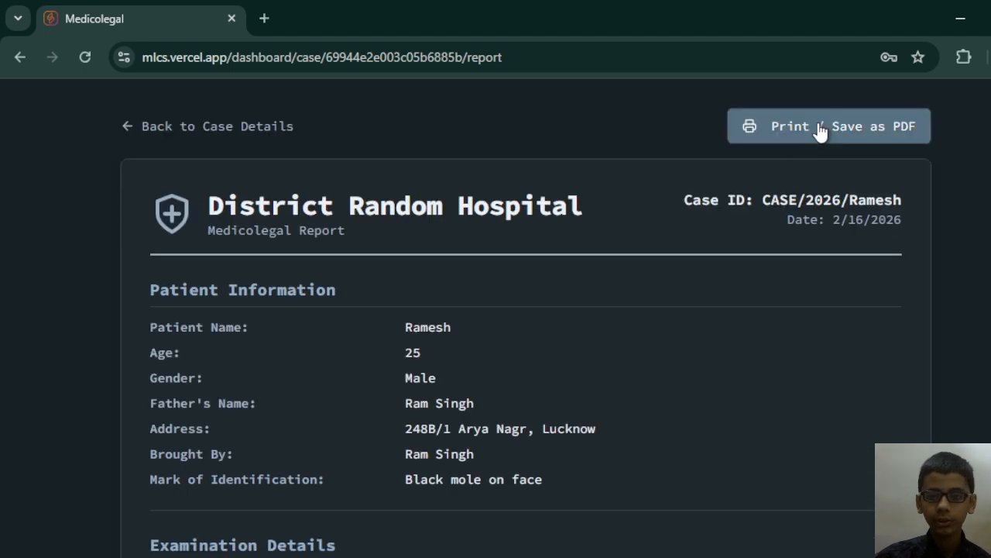
Preview the report's PDF printout at 2 pages per sheet, and return to the case details without saving it.
{"action": "left_click", "coordinate": [820, 130]}
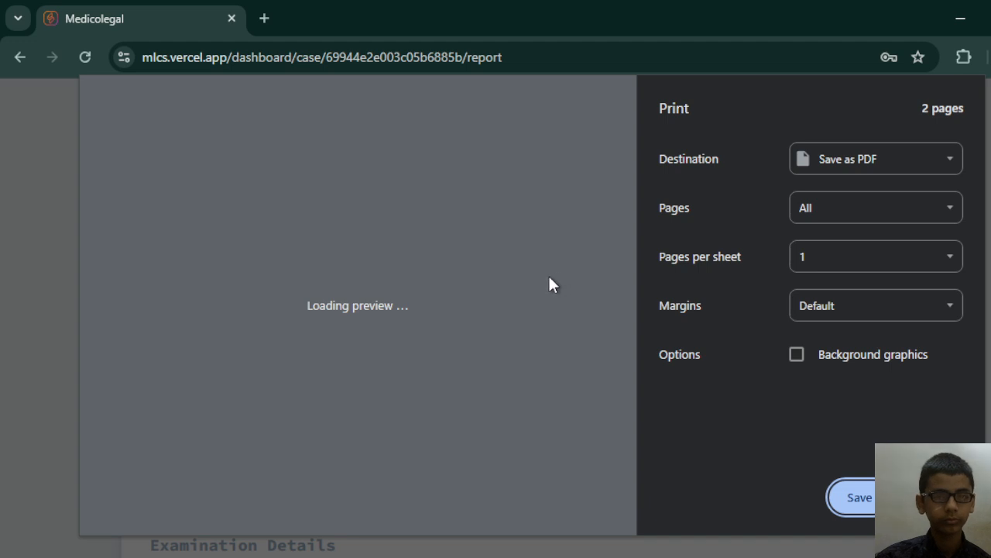
{"action": "left_click", "coordinate": [855, 275]}
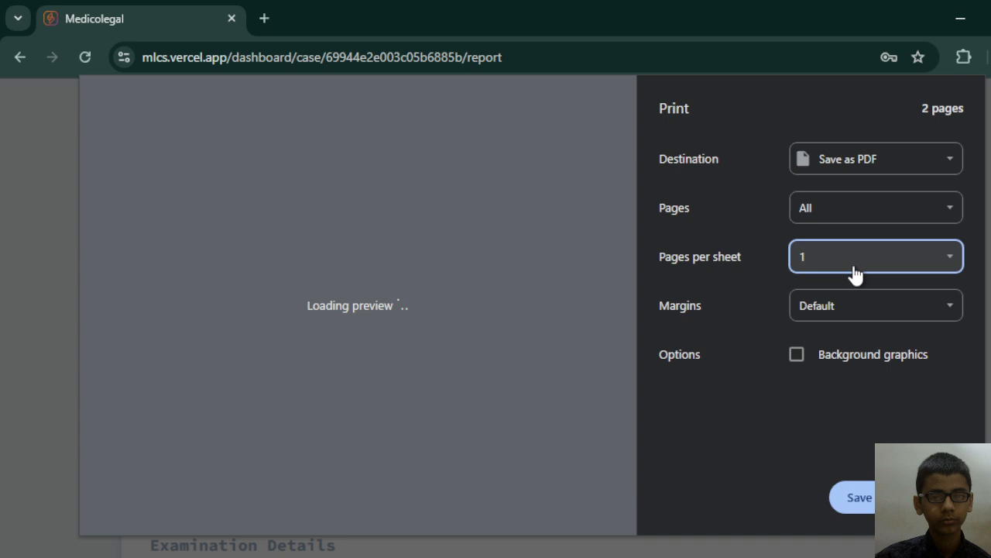
{"action": "key", "text": "Down"}
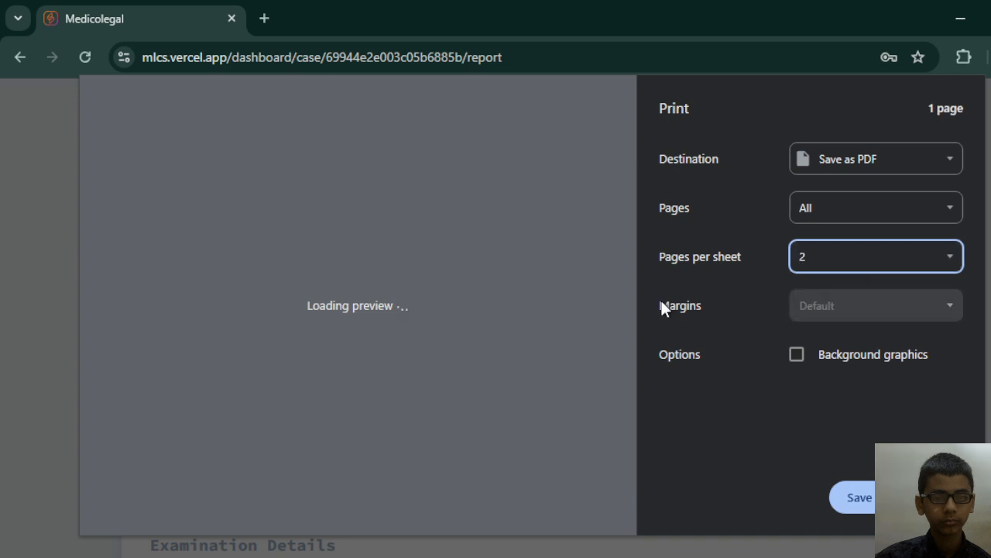
{"action": "left_click", "coordinate": [662, 301]}
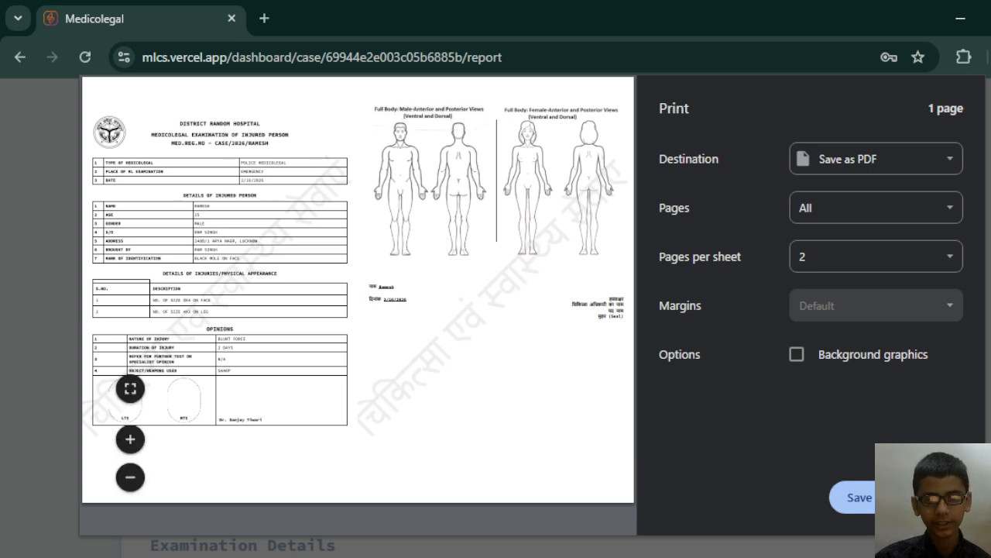
{"action": "left_click", "coordinate": [930, 498]}
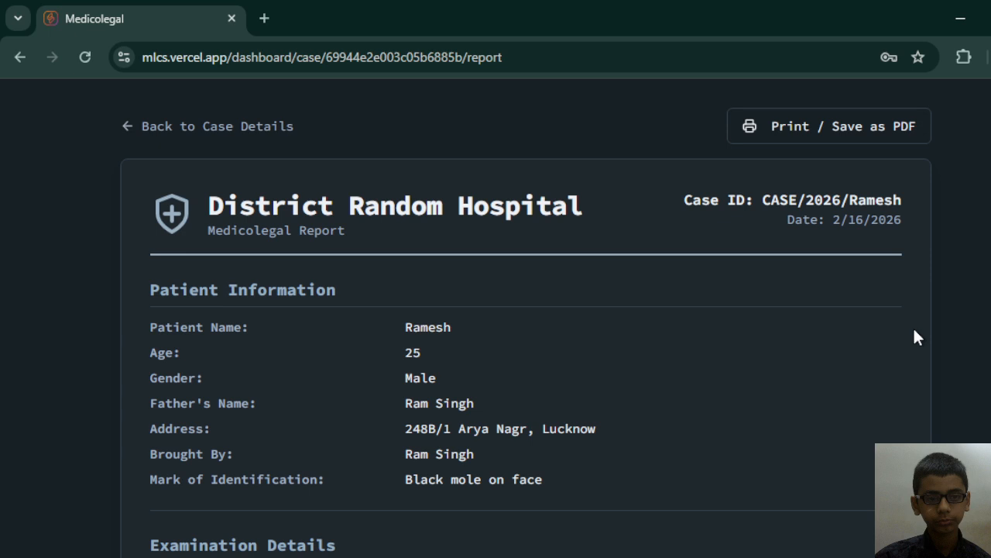
{"action": "left_click", "coordinate": [240, 128]}
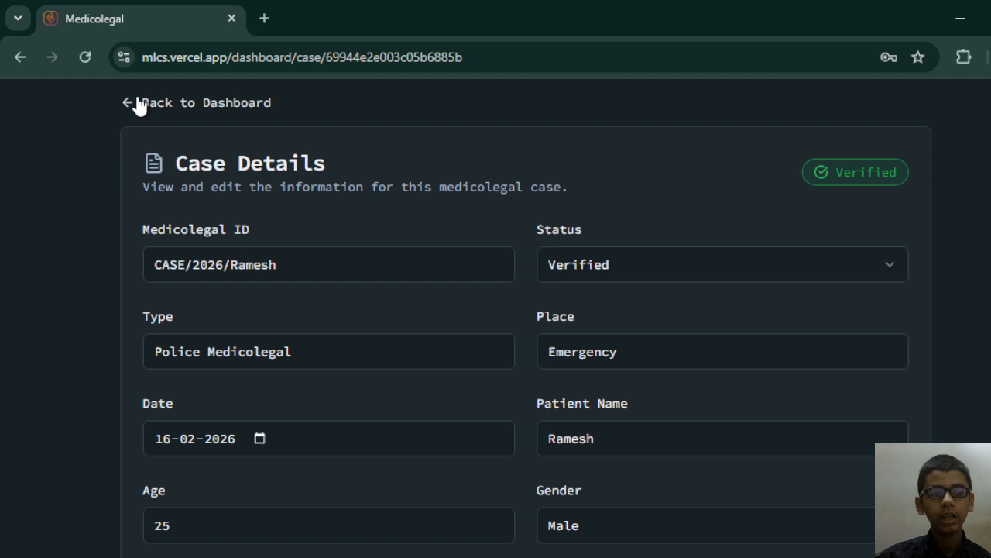
Leave the case details, sign out of the current account, and set the login form to Admin User.
{"action": "left_click", "coordinate": [139, 106]}
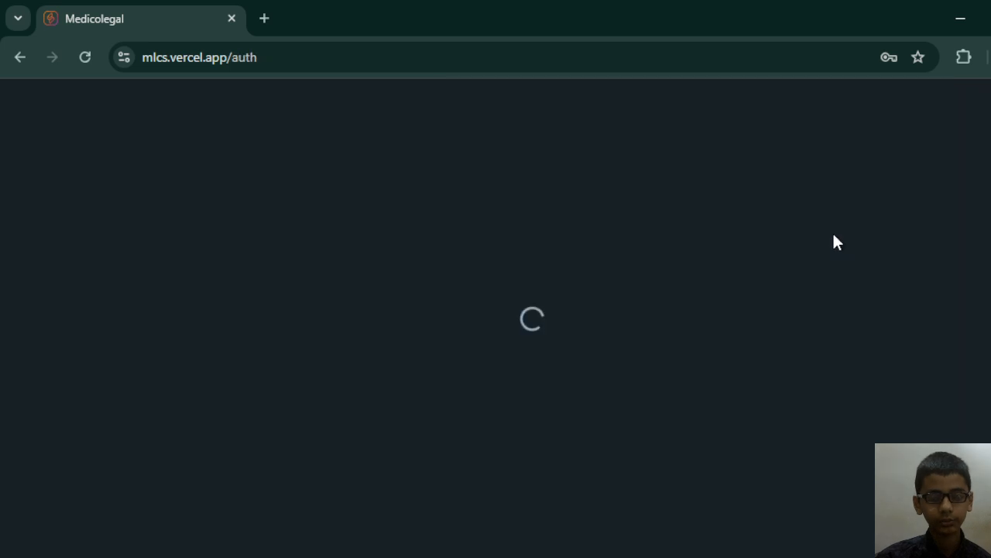
{"action": "left_click", "coordinate": [478, 155]}
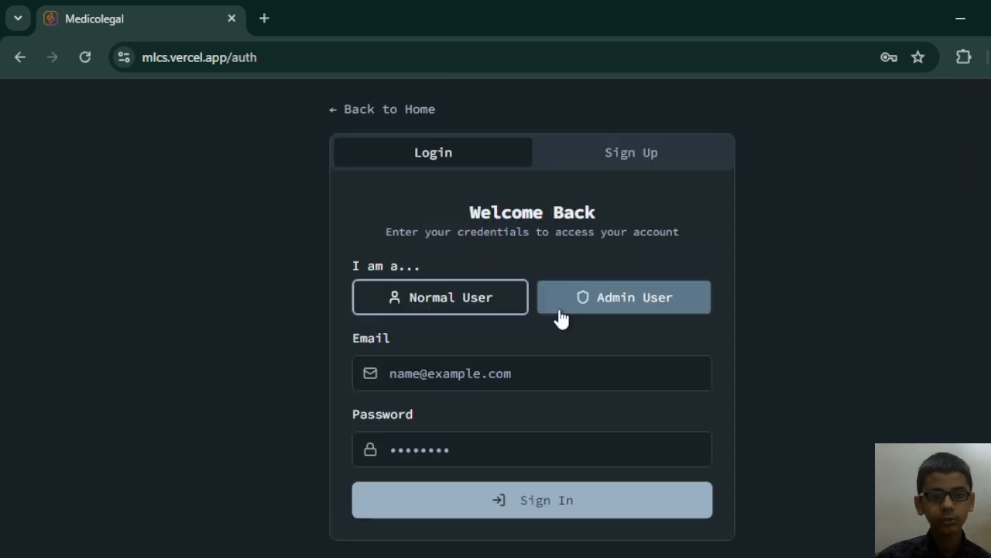
{"action": "left_click", "coordinate": [596, 309]}
Sign in to the admin account with hospital ID xyztest1 and the account password.
{"action": "left_click", "coordinate": [494, 364]}
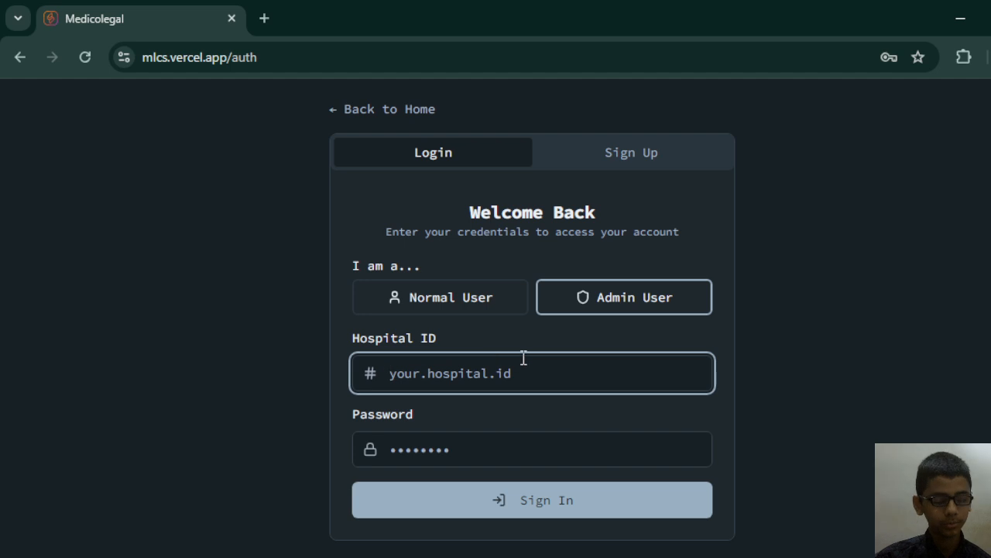
{"action": "type", "text": "xyztest1"}
{"action": "left_click", "coordinate": [474, 440]}
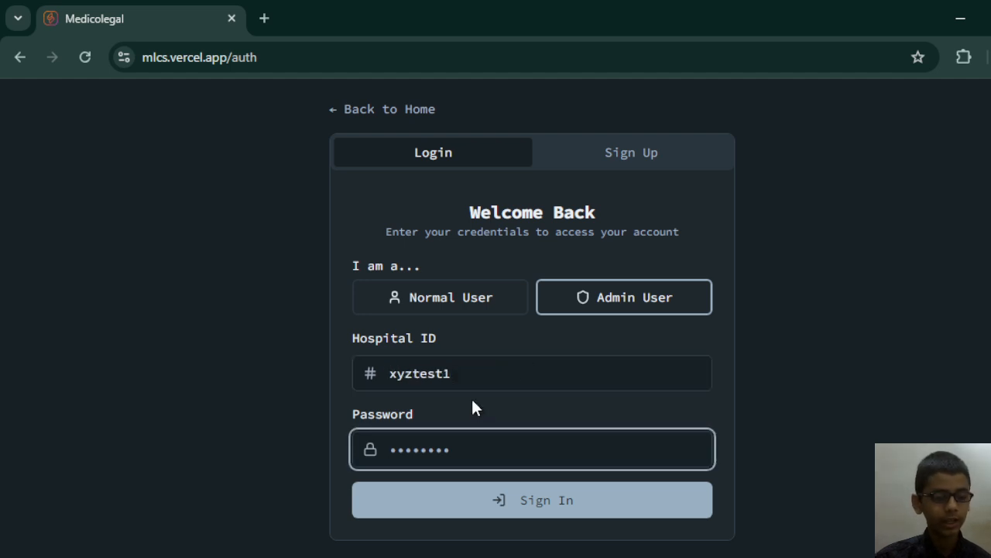
{"action": "type", "text": "•••••••••••"}
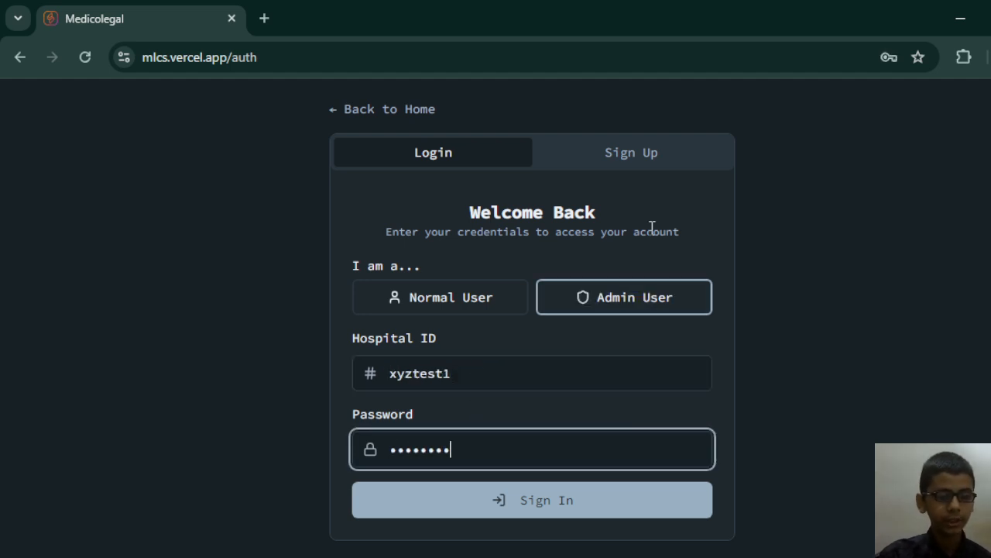
{"action": "key", "text": "Tab"}
{"action": "key", "text": "Return"}
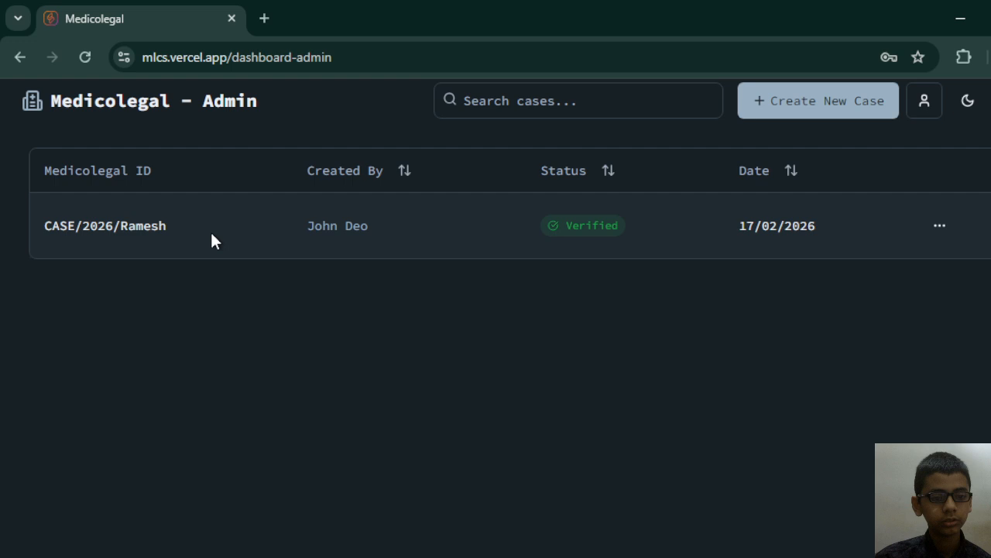
Check the creator profile of the verified case in the admin case list, and open that case's details.
{"action": "left_click", "coordinate": [355, 234]}
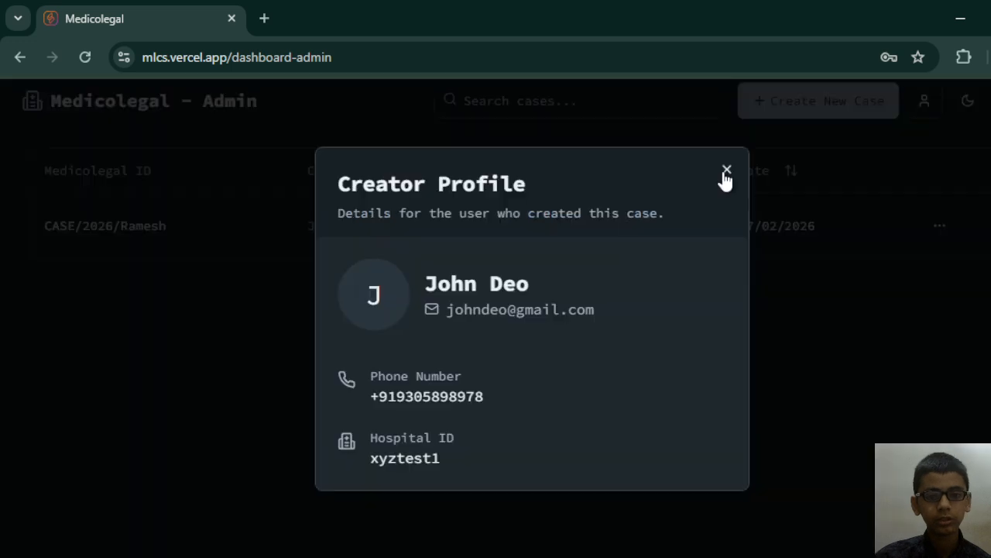
{"action": "left_click", "coordinate": [727, 170]}
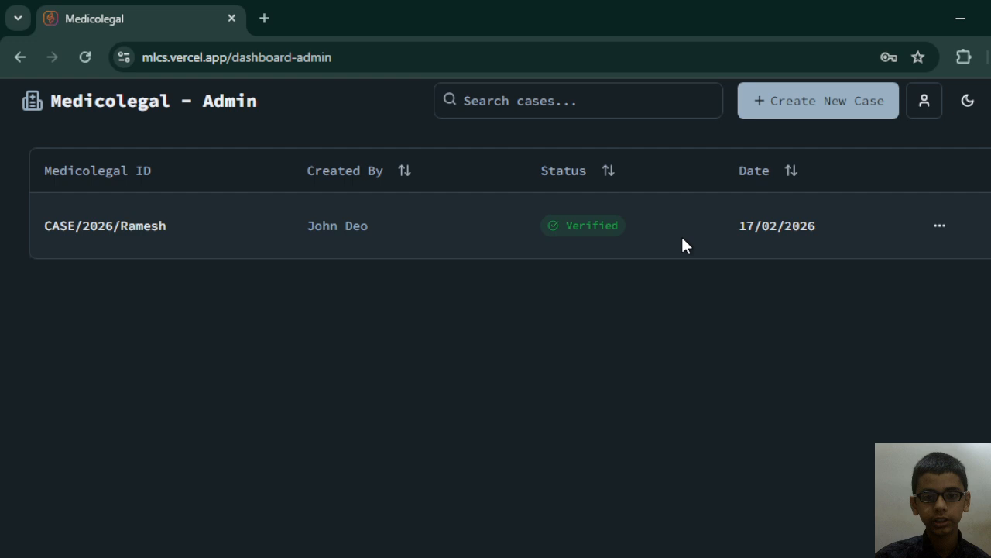
{"action": "left_click", "coordinate": [939, 226]}
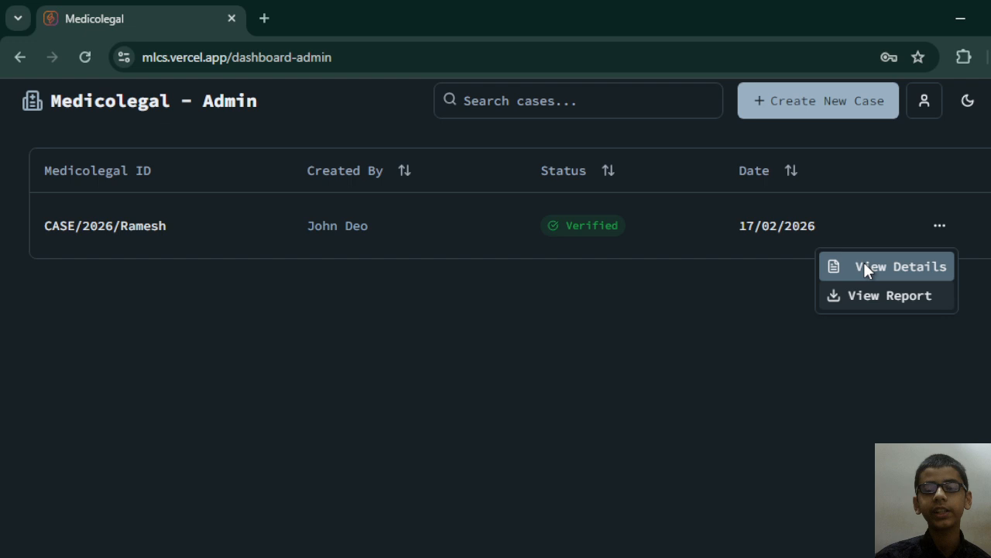
{"action": "left_click", "coordinate": [863, 267]}
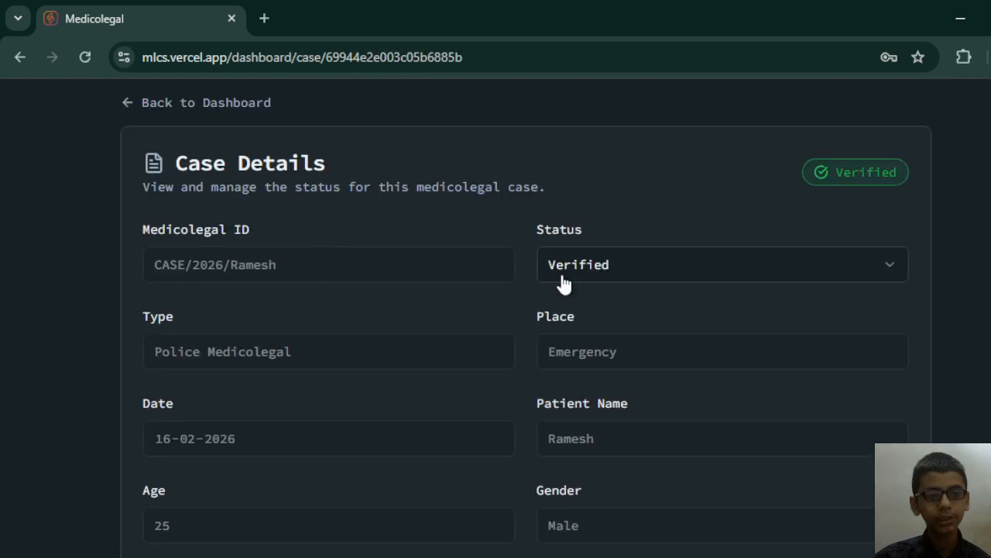